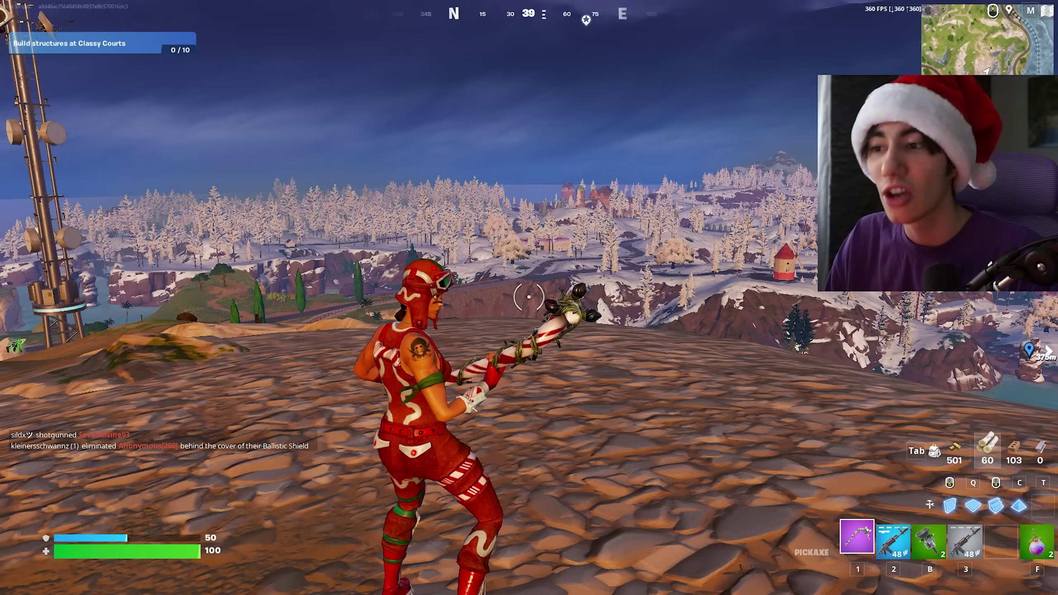
pyautogui.press('w')
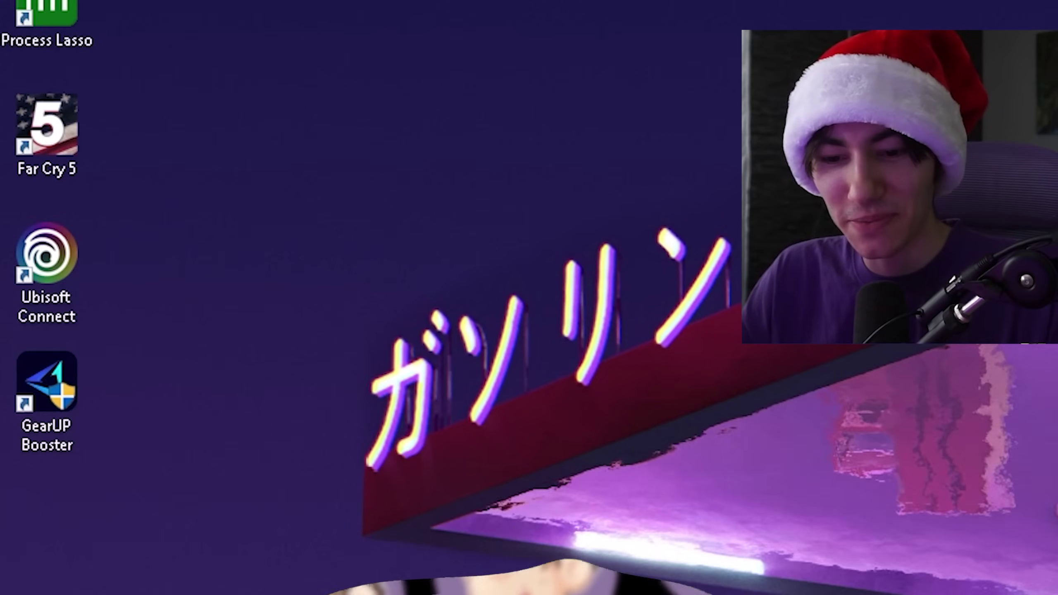
# - Open the %temp% folder from Windows search and go up to its parent AppData Local folder
pyautogui.write('%temp%')
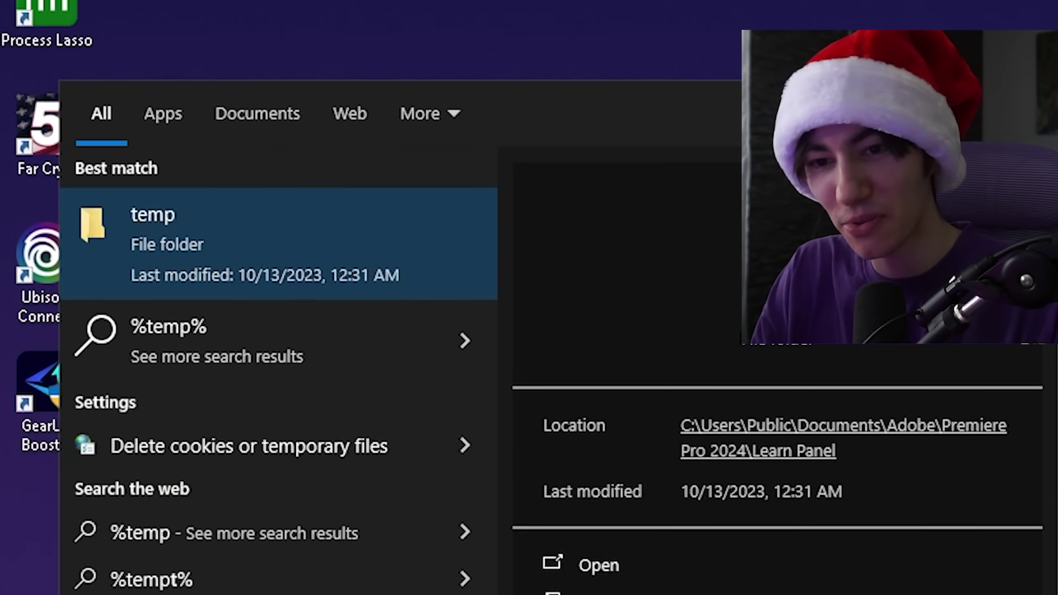
pyautogui.press('Return')
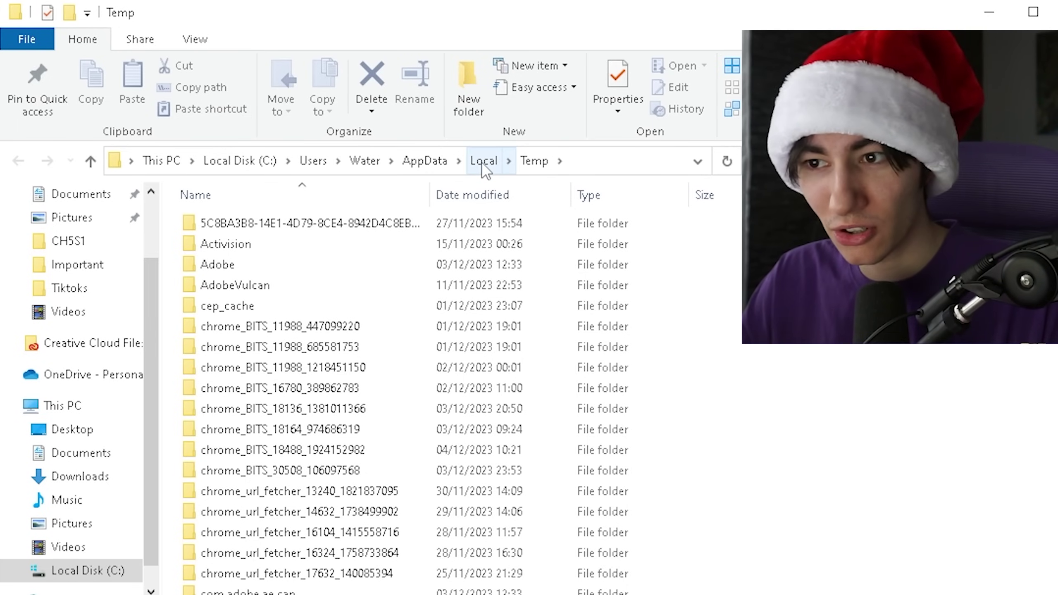
pyautogui.click(484, 161)
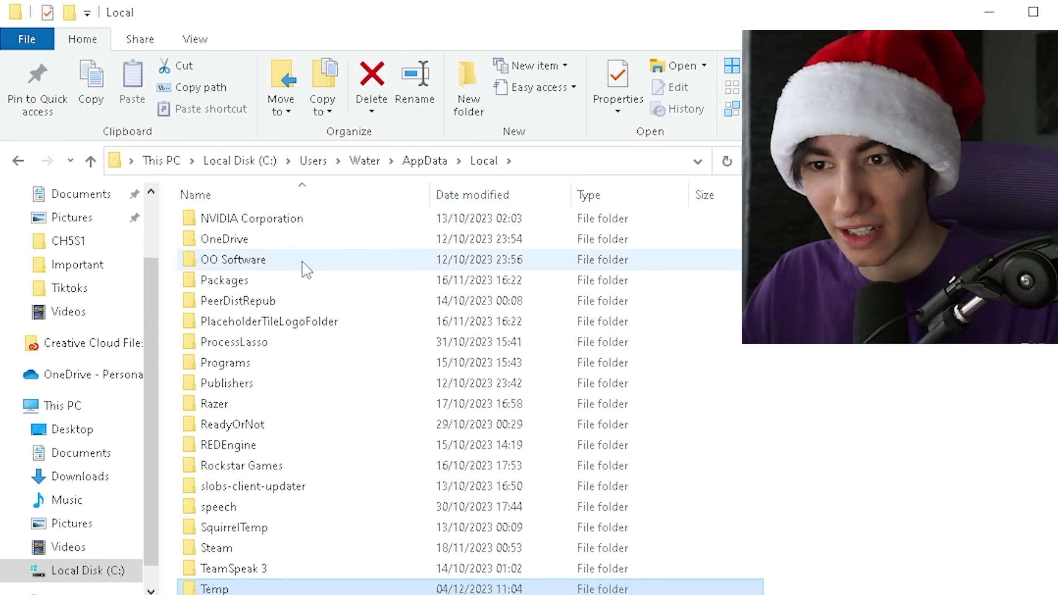
# - Open the FortniteGame folder inside Local and go through Saved and Config into the WindowsClient folder
pyautogui.scroll(3, 258, 250)
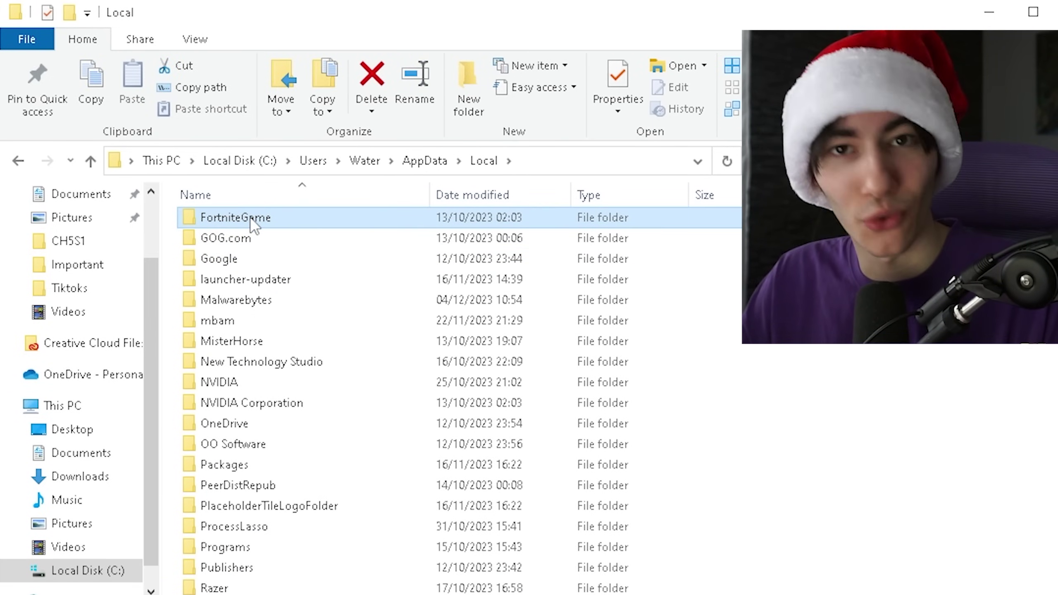
pyautogui.doubleClick(252, 225)
pyautogui.doubleClick(232, 233)
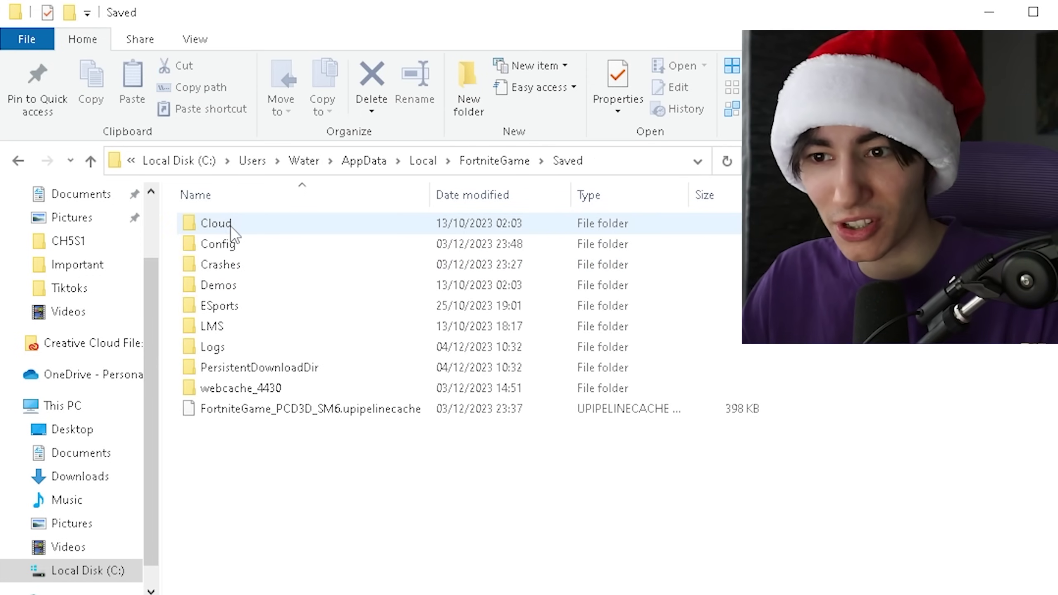
pyautogui.click(228, 247)
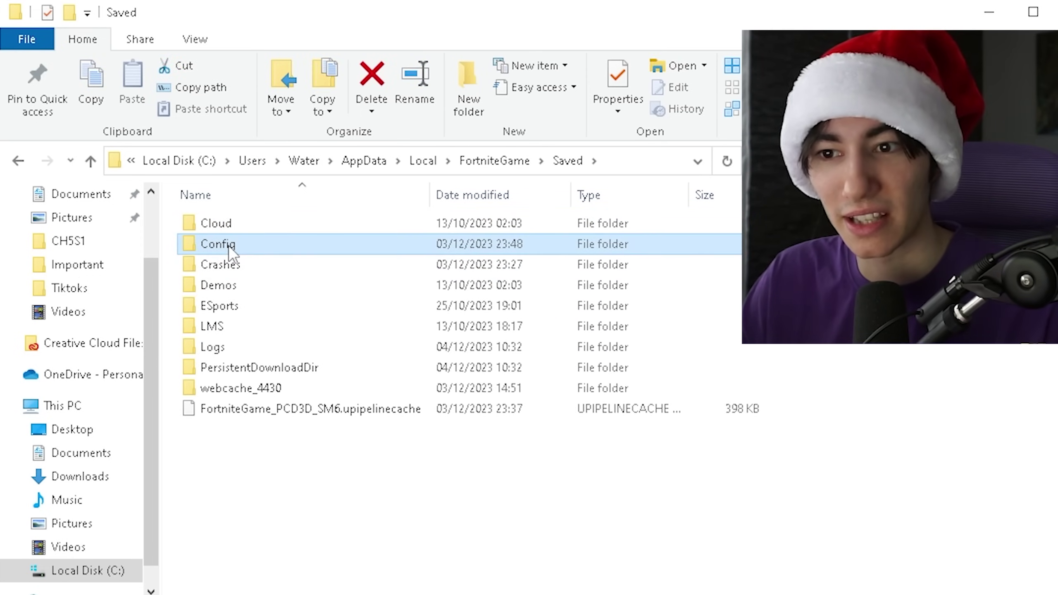
pyautogui.doubleClick(229, 249)
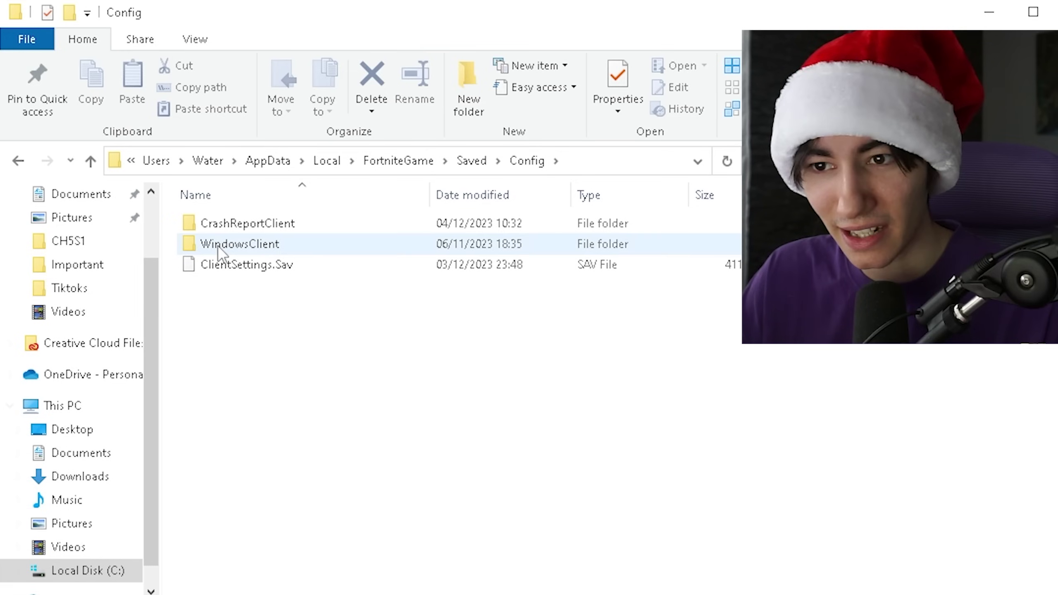
pyautogui.doubleClick(249, 249)
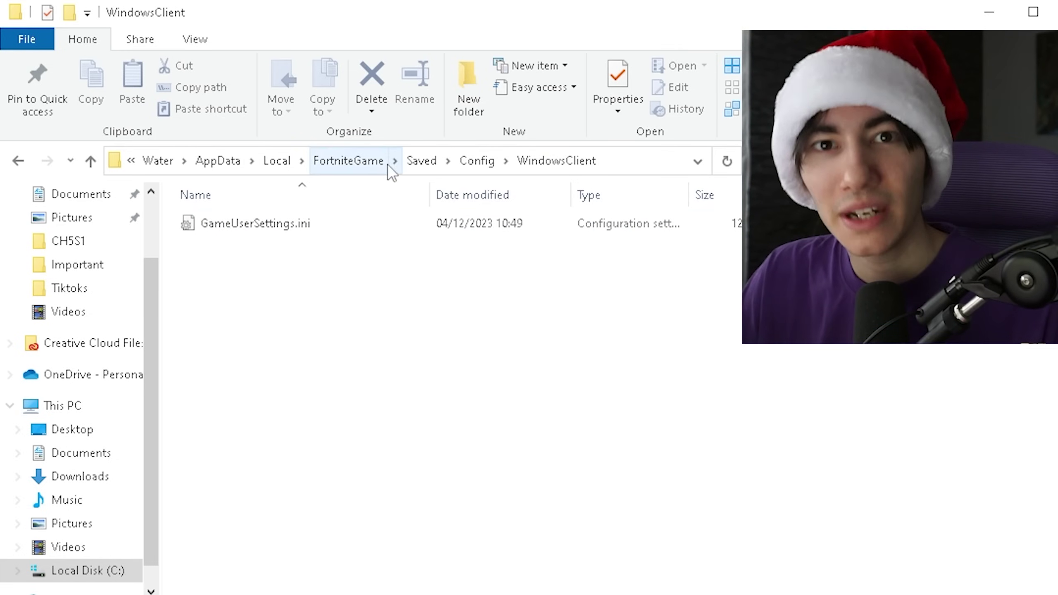
# - Inspect the Read-only attribute in the properties of GameUserSettings.ini, leaving the attributes as they are
pyautogui.rightClick(228, 234)
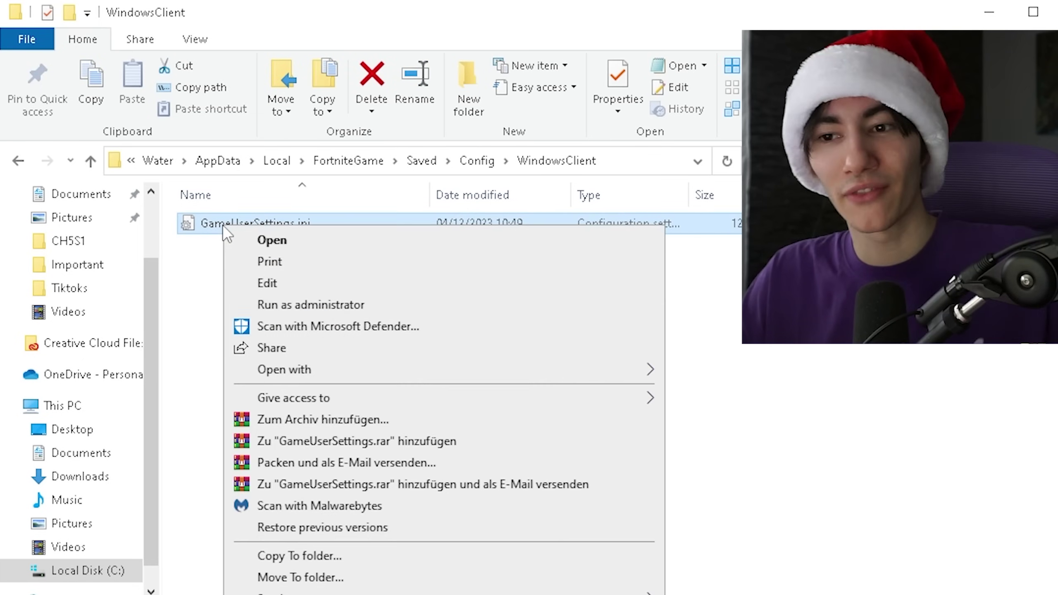
pyautogui.press('r')
pyautogui.moveTo(348, 254); pyautogui.dragTo(336, 108)
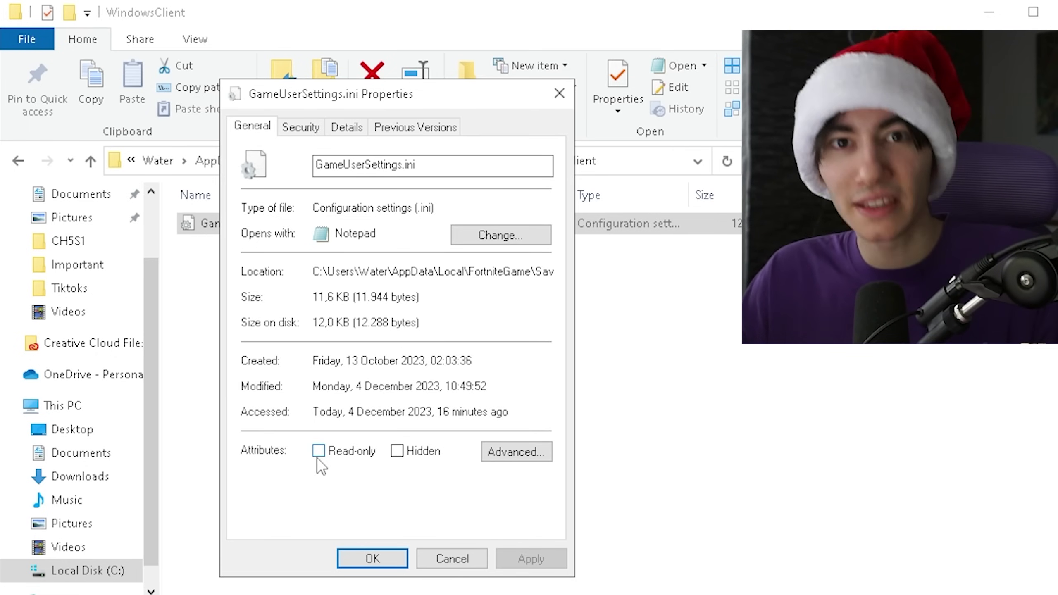
pyautogui.click(557, 93)
# - Open GameUserSettings.ini in Notepad and skim through the file
pyautogui.doubleClick(255, 223)
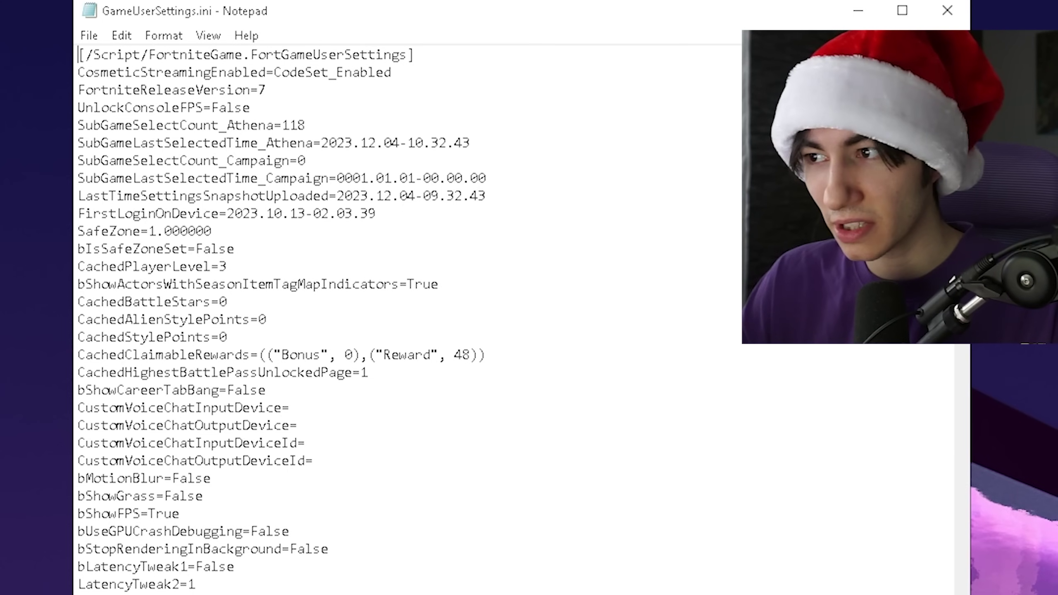
pyautogui.scroll(-20, 707, 310)
pyautogui.scroll(20, 944, 441)
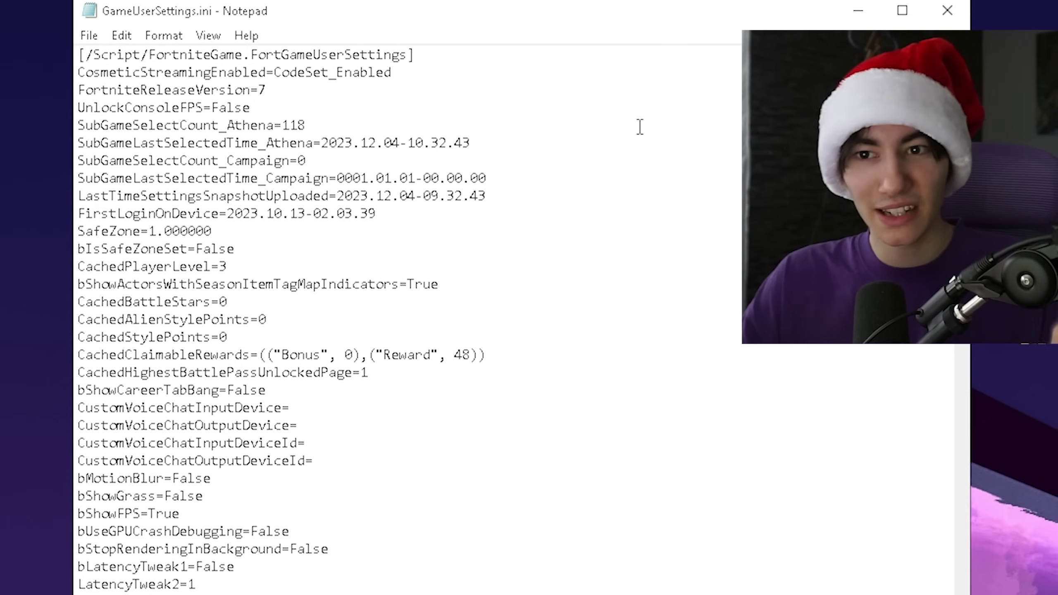
# - Examine the motion blur, show grass and GPU crash debugging settings in the file
pyautogui.scroll(-3, 241, 326)
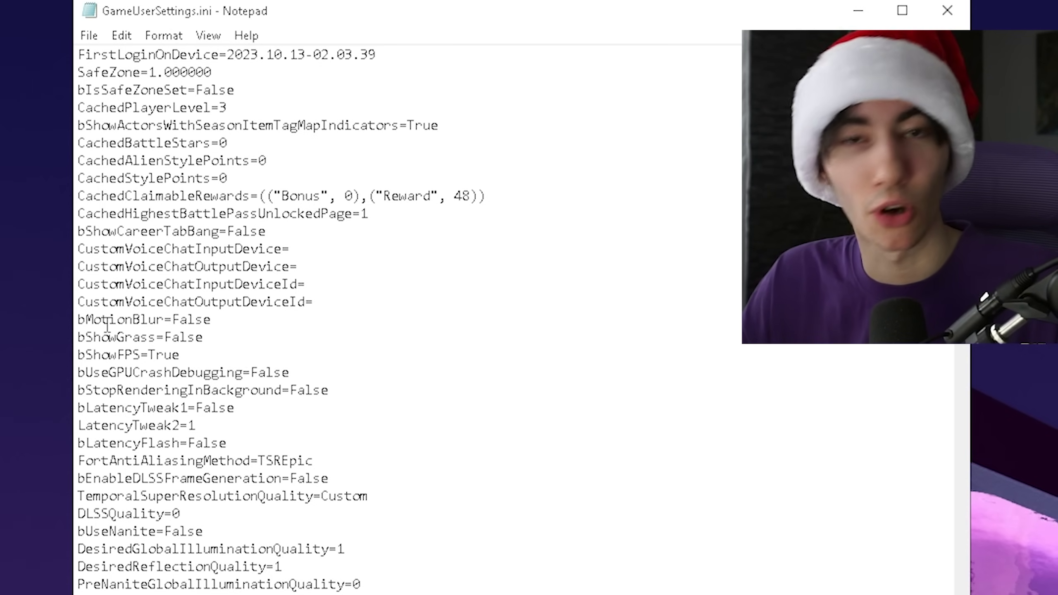
pyautogui.moveTo(78, 319); pyautogui.dragTo(216, 320)
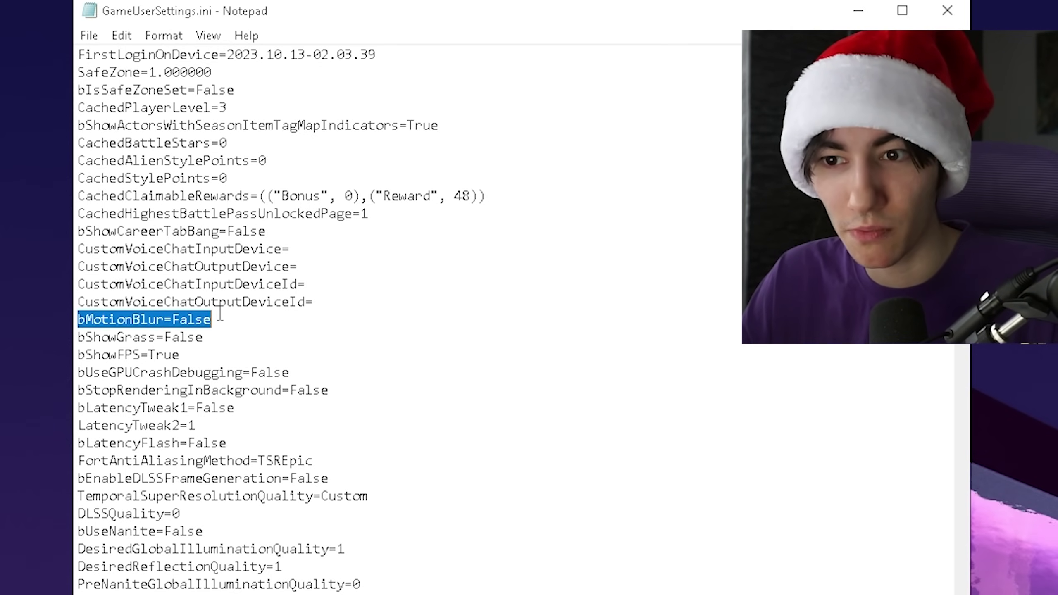
pyautogui.click(216, 320)
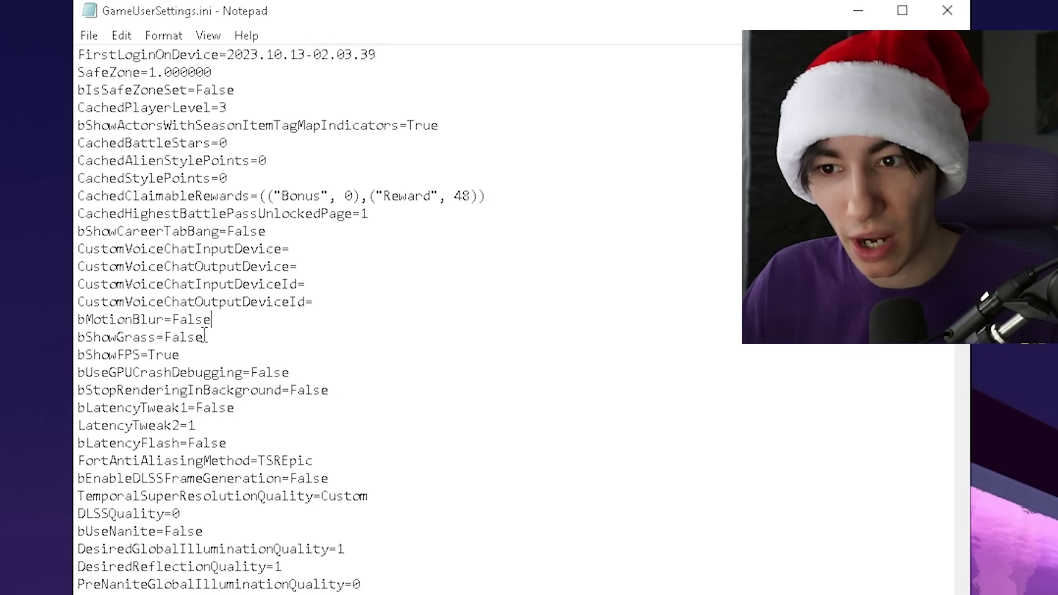
pyautogui.moveTo(204, 333); pyautogui.dragTo(164, 336)
pyautogui.click(214, 333)
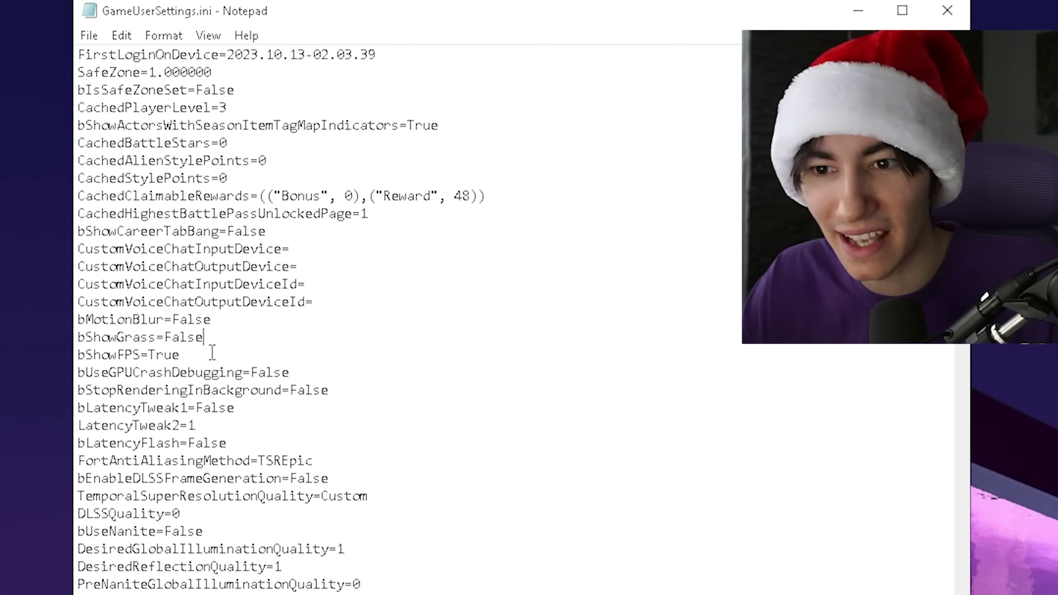
pyautogui.moveTo(295, 372); pyautogui.dragTo(251, 371)
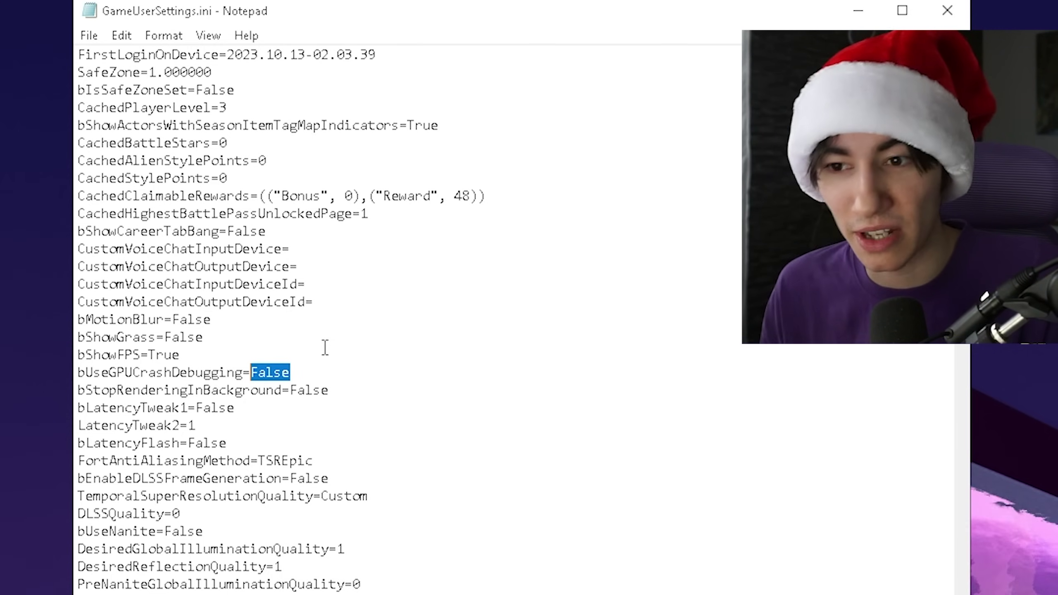
pyautogui.press('Down')
pyautogui.press('Down')
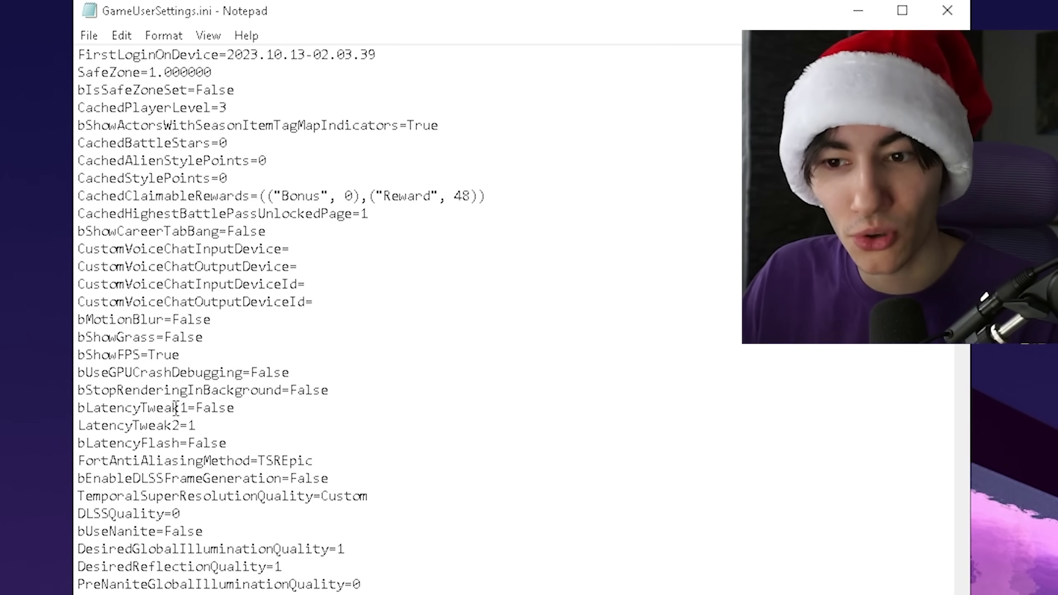
# - Examine the DLSS quality setting and the block of global illumination, reflection, ray tracing and 120 FPS mode settings
pyautogui.scroll(-4, 208, 425)
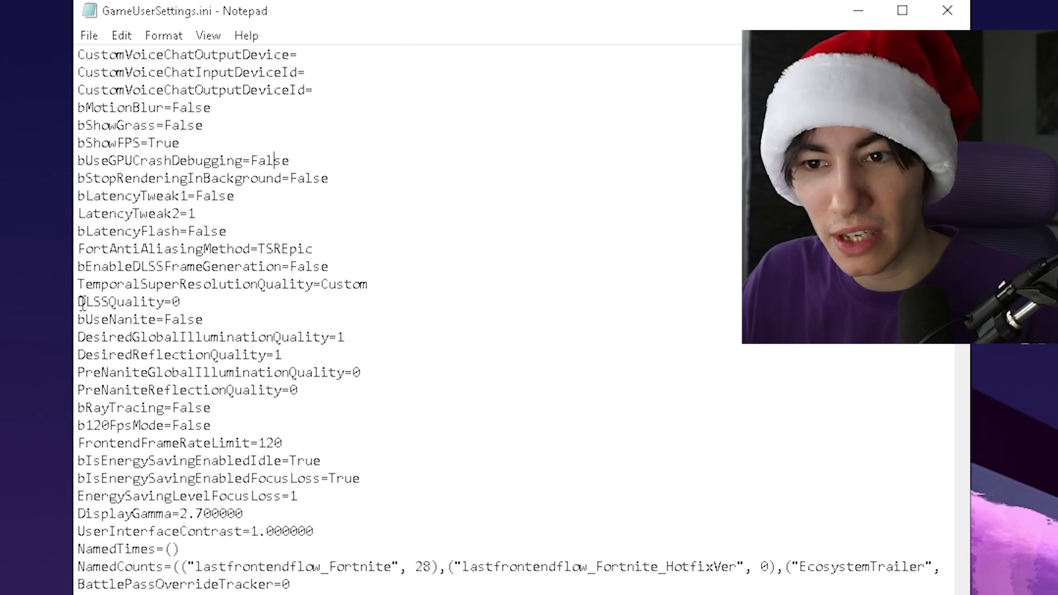
pyautogui.moveTo(191, 303); pyautogui.dragTo(172, 301)
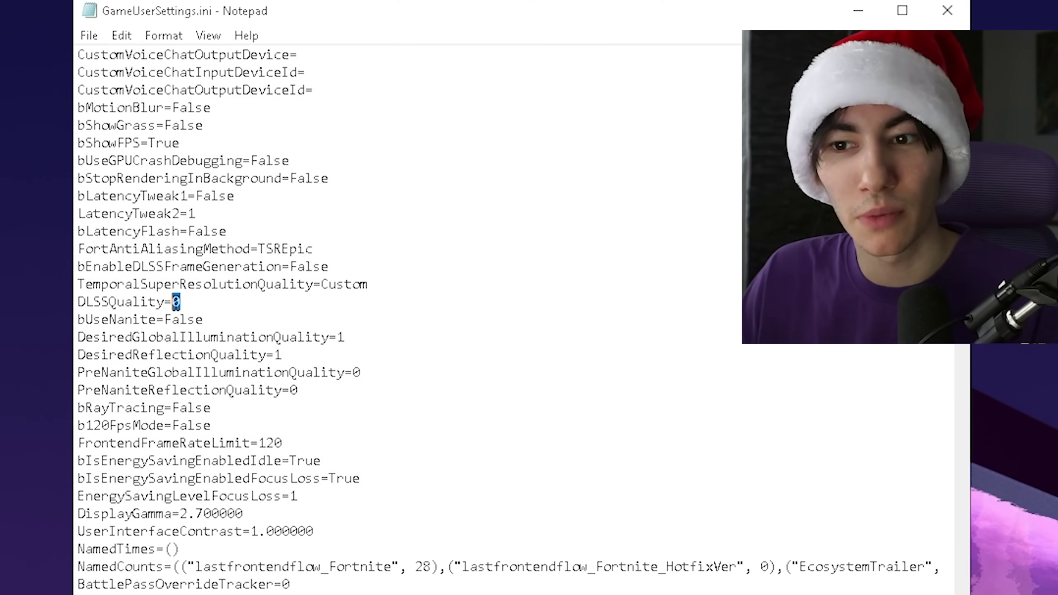
pyautogui.click(225, 305)
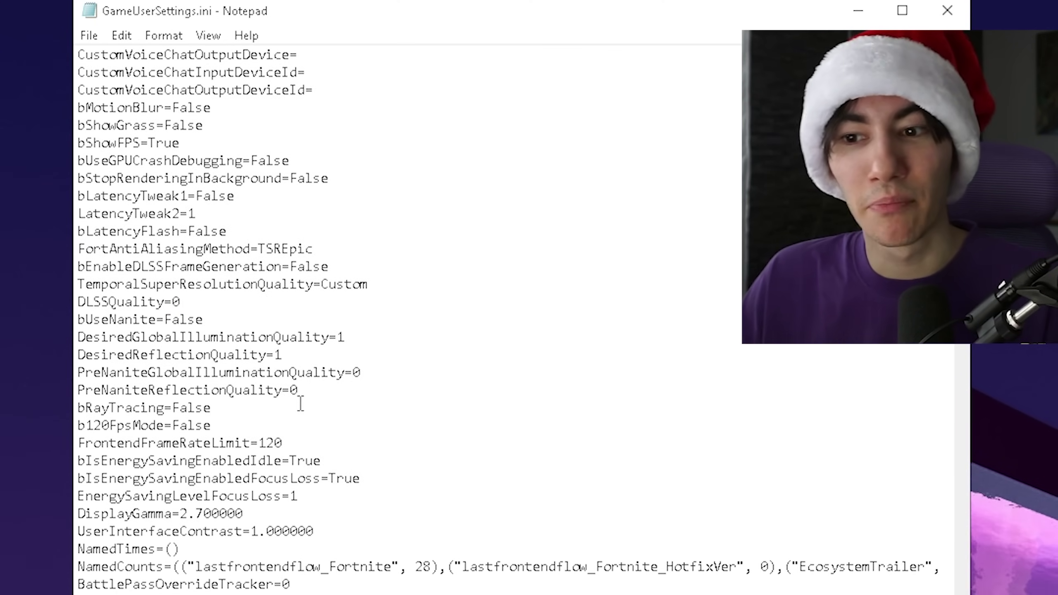
pyautogui.moveTo(263, 422); pyautogui.dragTo(76, 337)
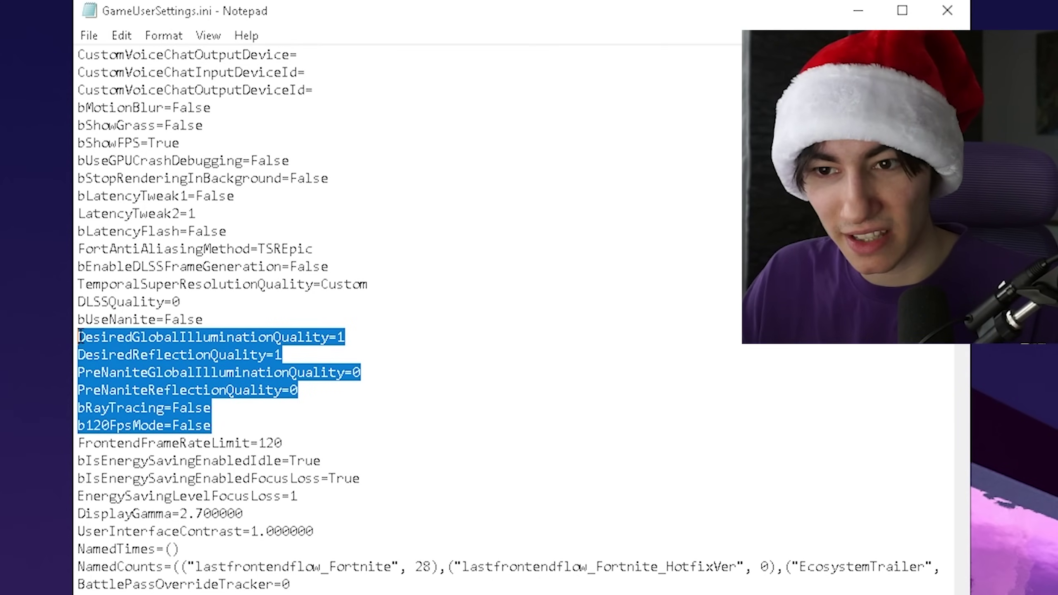
pyautogui.click(382, 395)
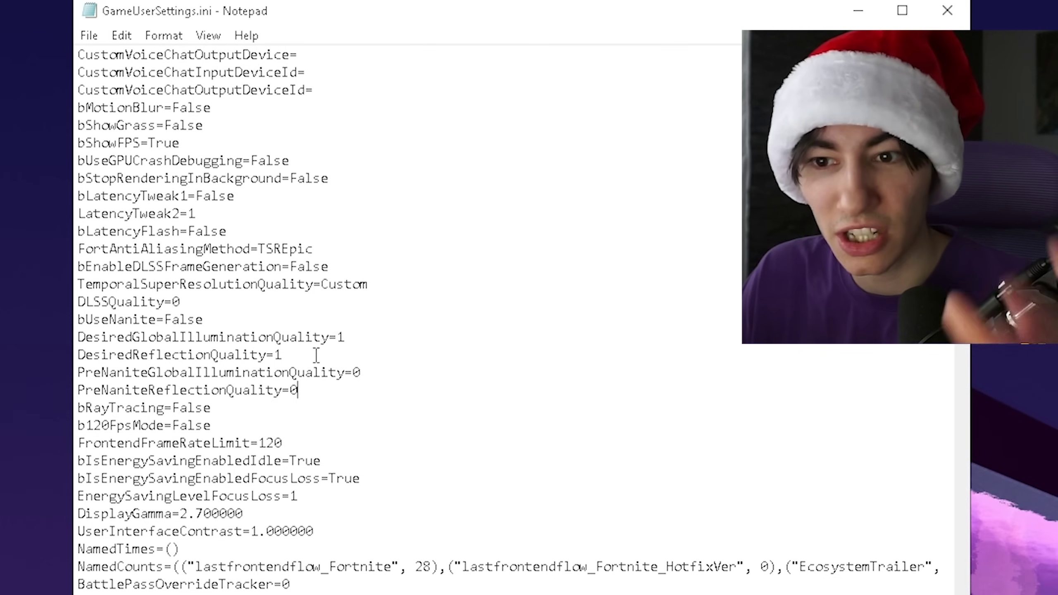
pyautogui.moveTo(299, 390); pyautogui.dragTo(76, 372)
pyautogui.click(319, 396)
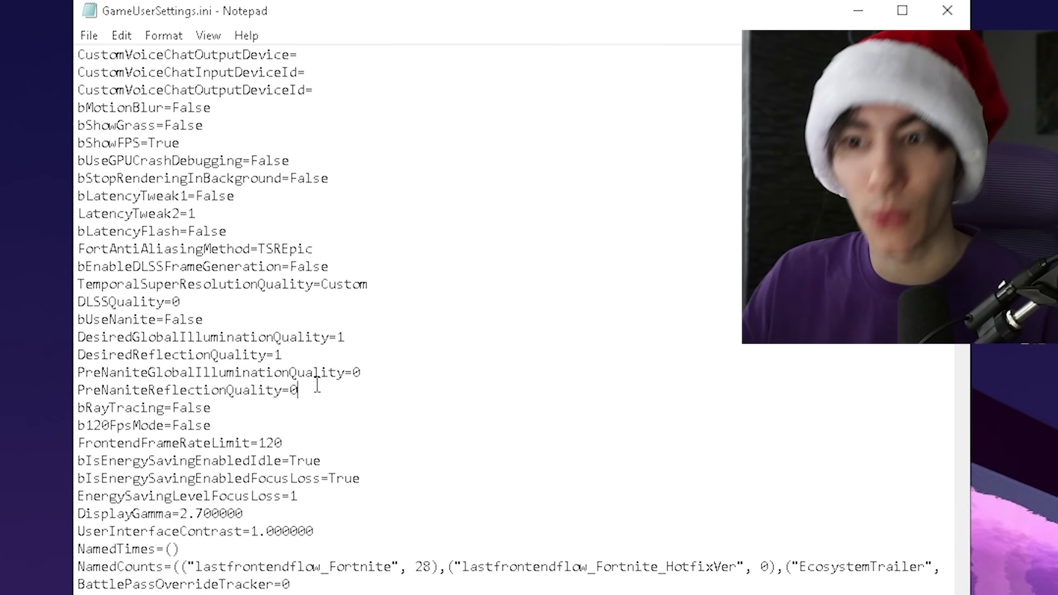
# - Examine the DisplayGamma and UserInterfaceContrast values
pyautogui.scroll(-2, 204, 403)
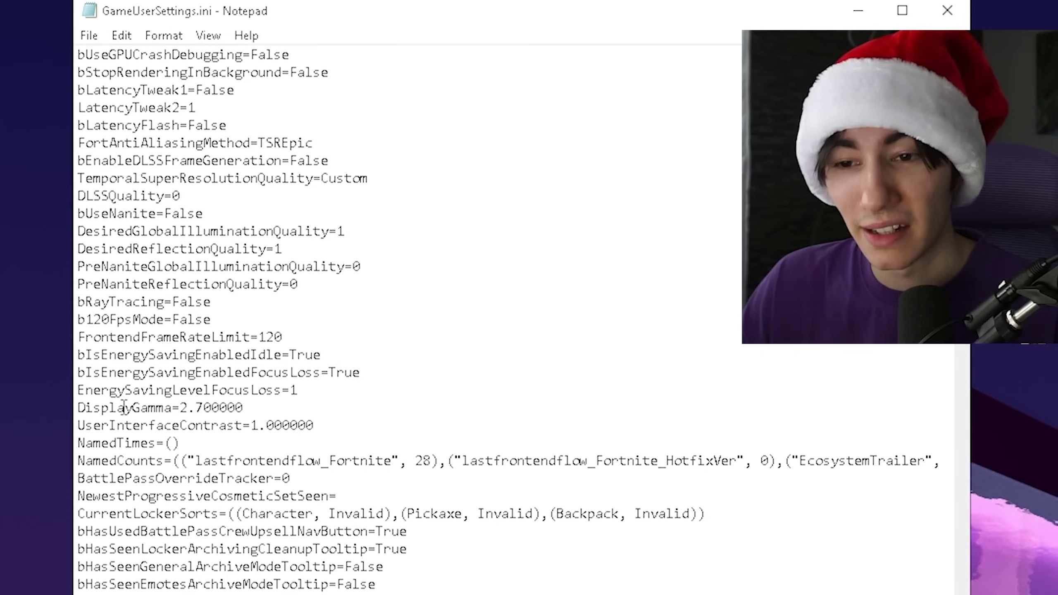
pyautogui.moveTo(244, 412); pyautogui.dragTo(180, 406)
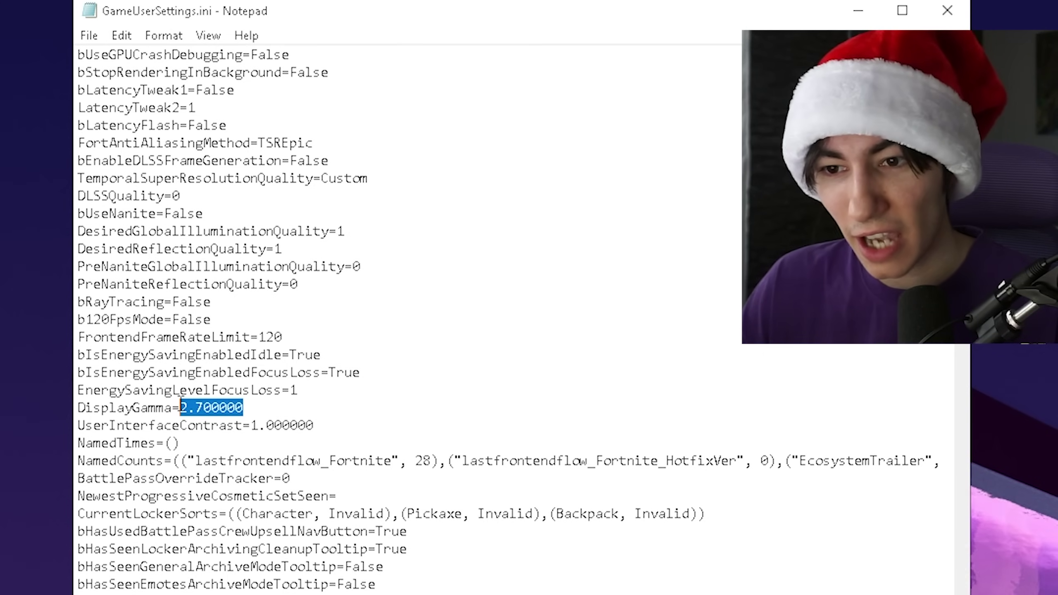
pyautogui.moveTo(267, 412); pyautogui.dragTo(208, 417)
pyautogui.click(264, 404)
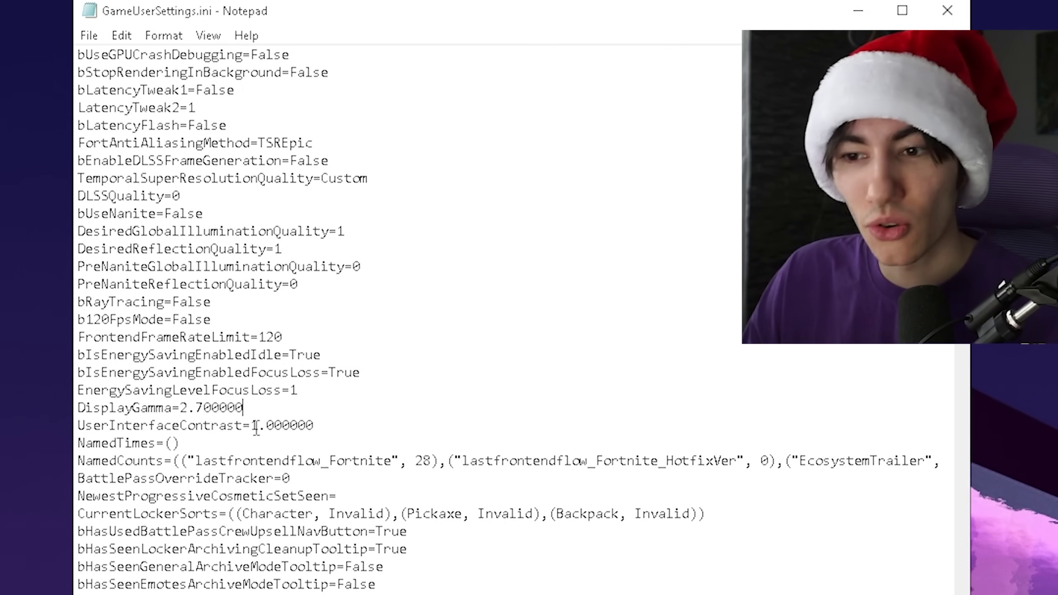
pyautogui.moveTo(252, 426); pyautogui.dragTo(325, 422)
pyautogui.click(325, 422)
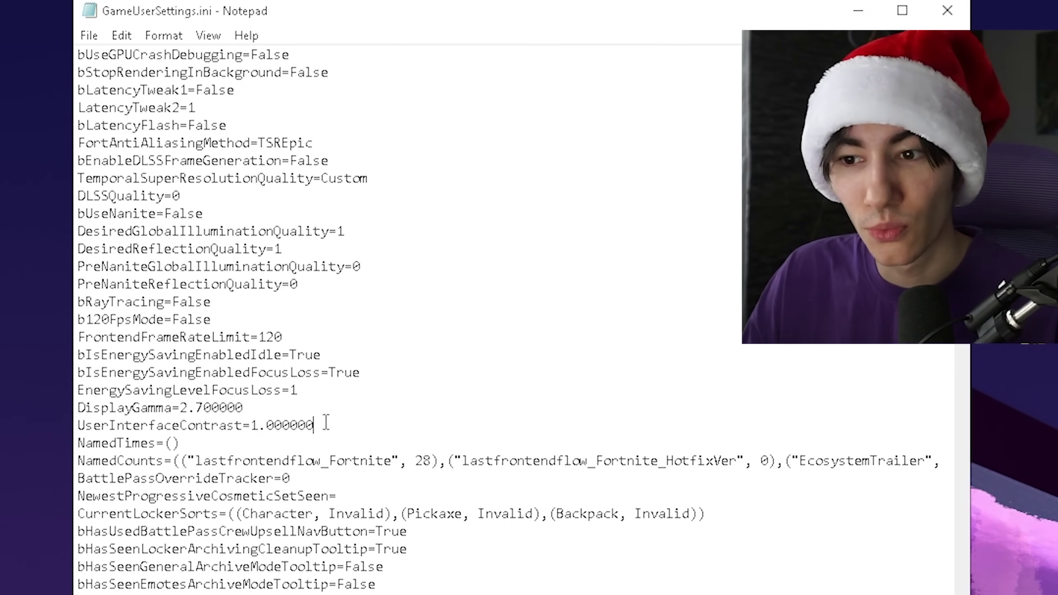
pyautogui.doubleClick(324, 423)
pyautogui.click(326, 422)
# - Set bDisableMouseAcceleration to True
pyautogui.scroll(-10, 329, 433)
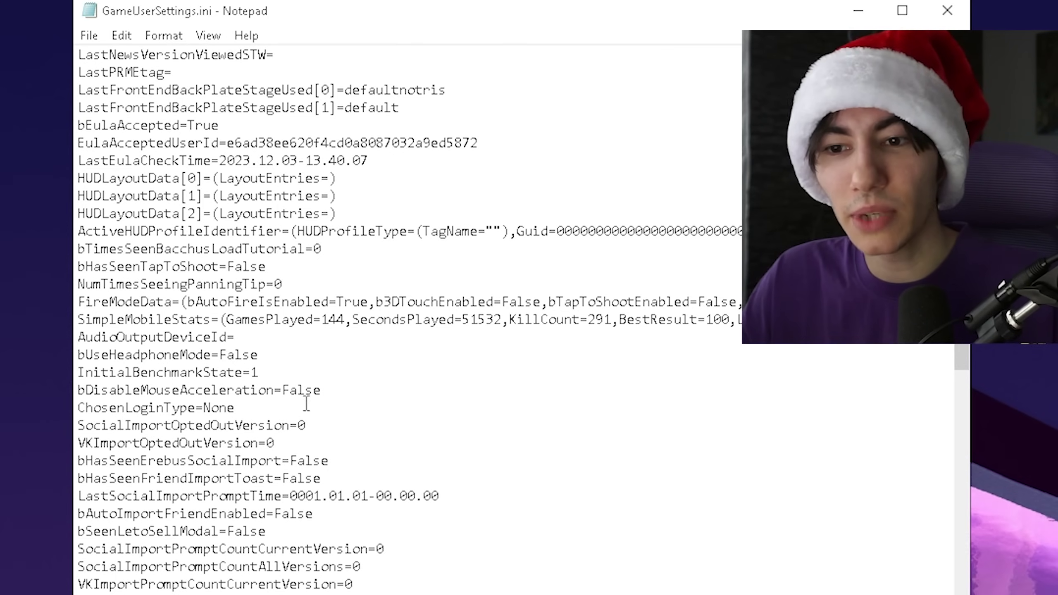
pyautogui.moveTo(79, 390); pyautogui.dragTo(283, 393)
pyautogui.click(342, 390)
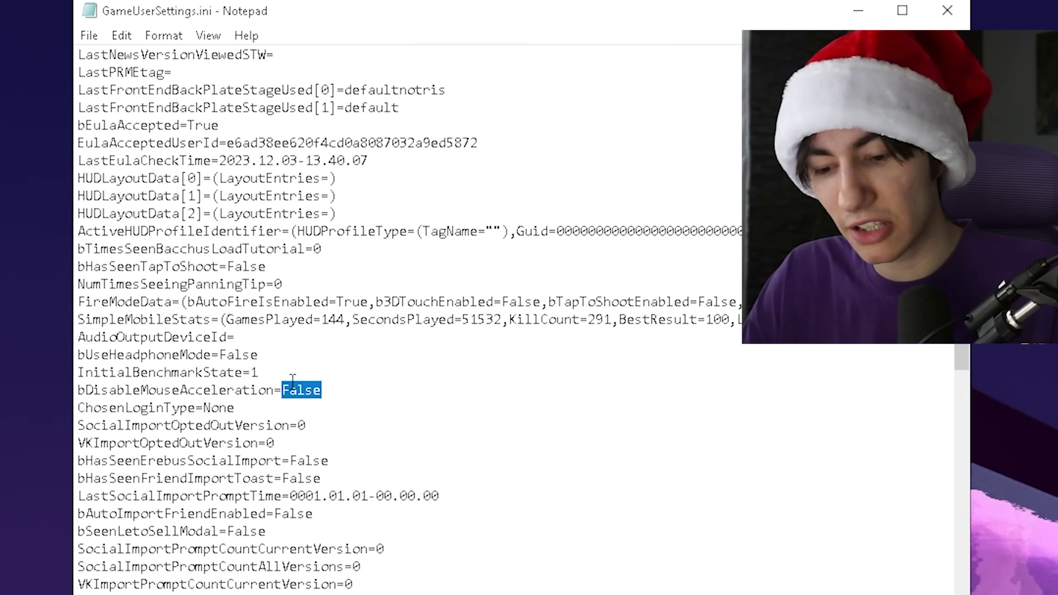
pyautogui.write('Tru')
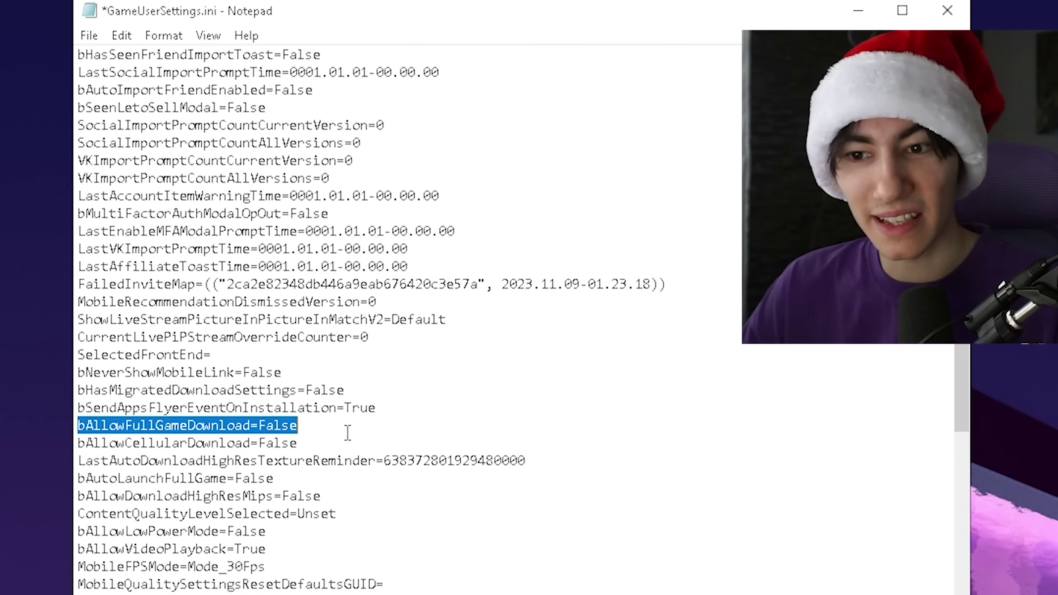
# - Examine the bAllowFullGameDownload and bAllowDownloadHighResMips settings
pyautogui.click(346, 433)
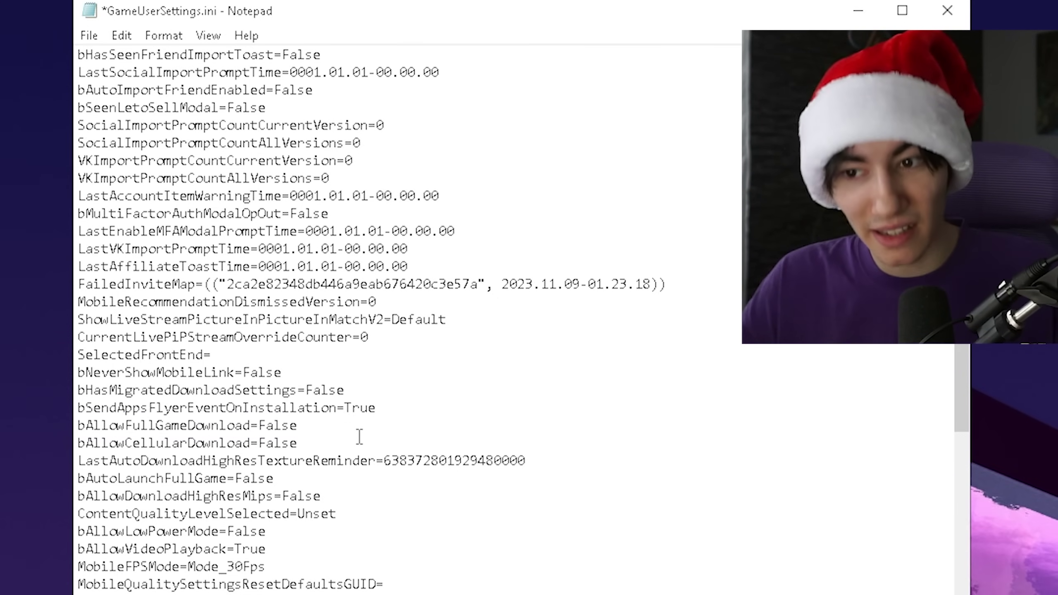
pyautogui.scroll(-1, 359, 436)
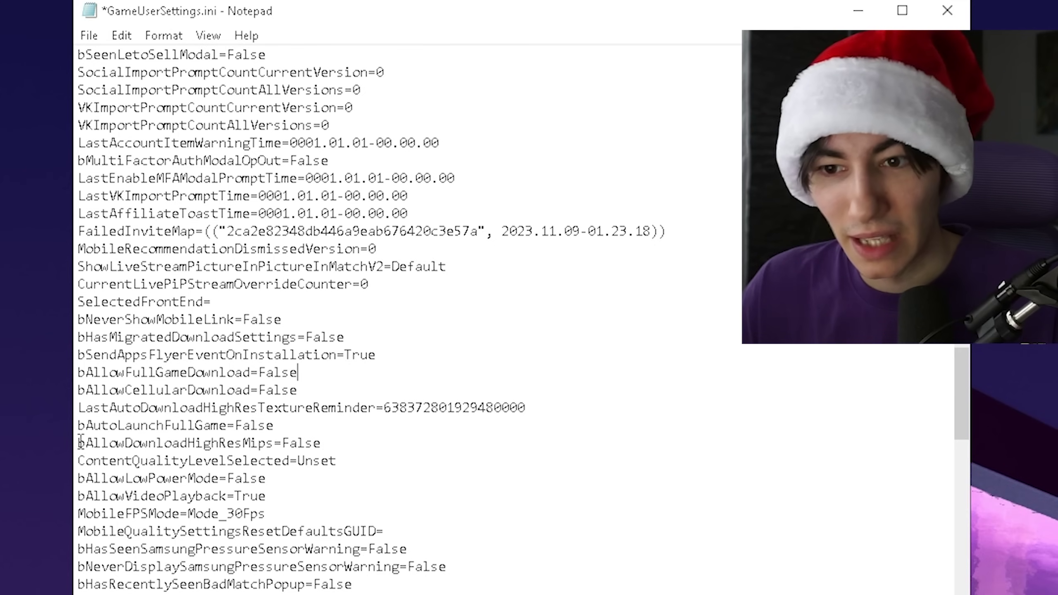
pyautogui.moveTo(78, 442); pyautogui.dragTo(340, 442)
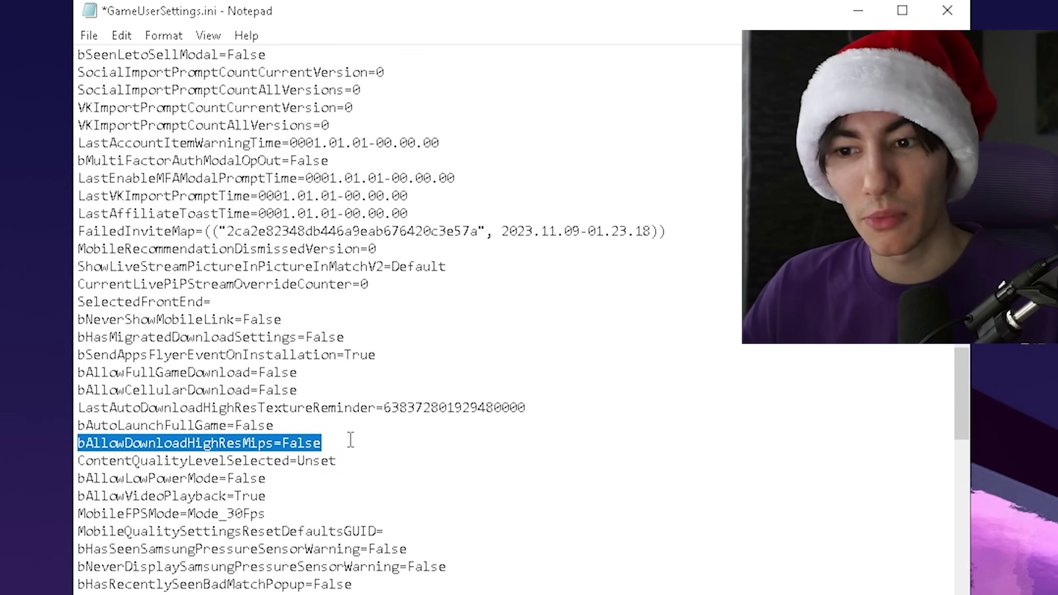
# - Examine the LowInputLatencyModeIsEnabled setting
pyautogui.scroll(-1, 340, 419)
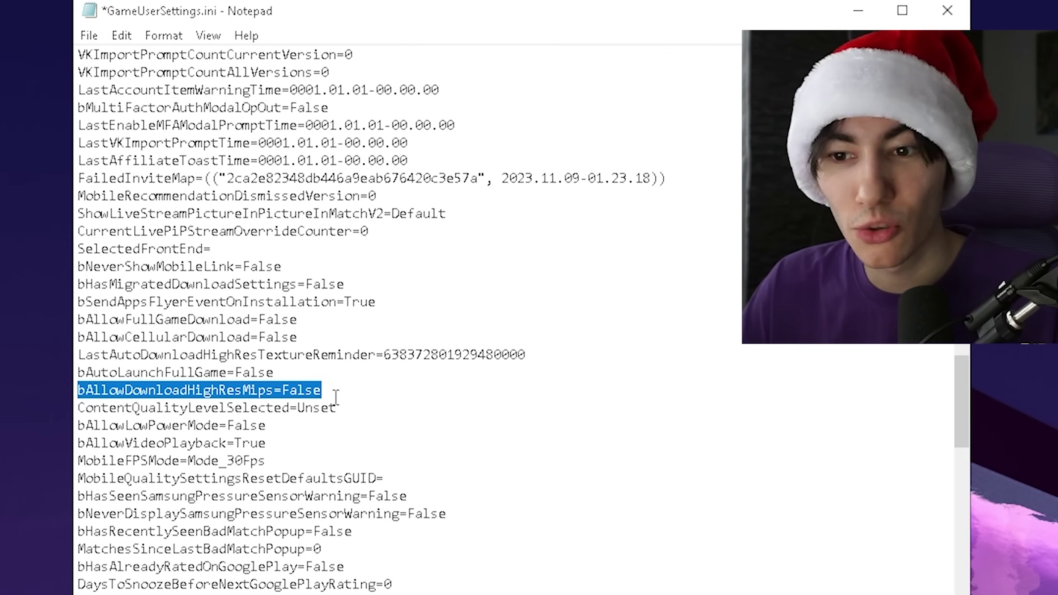
pyautogui.click(335, 396)
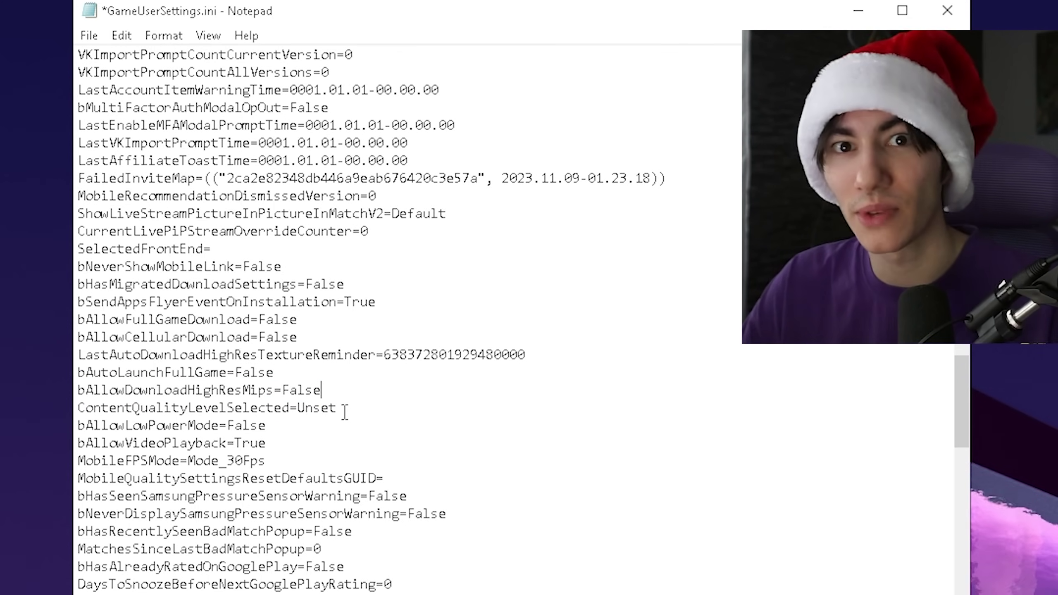
pyautogui.scroll(-6, 144, 495)
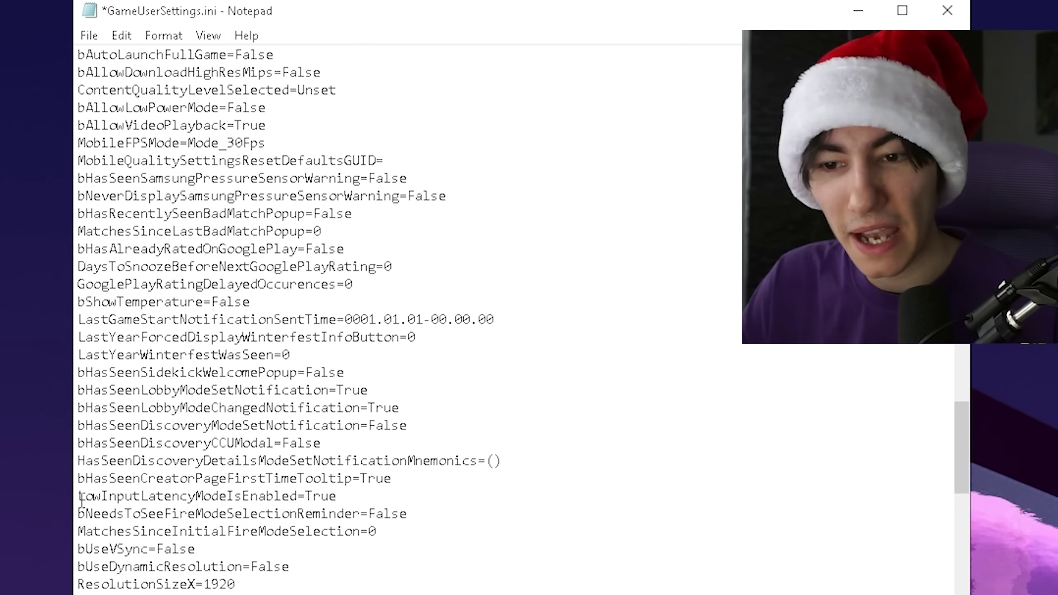
pyautogui.moveTo(81, 499); pyautogui.dragTo(356, 499)
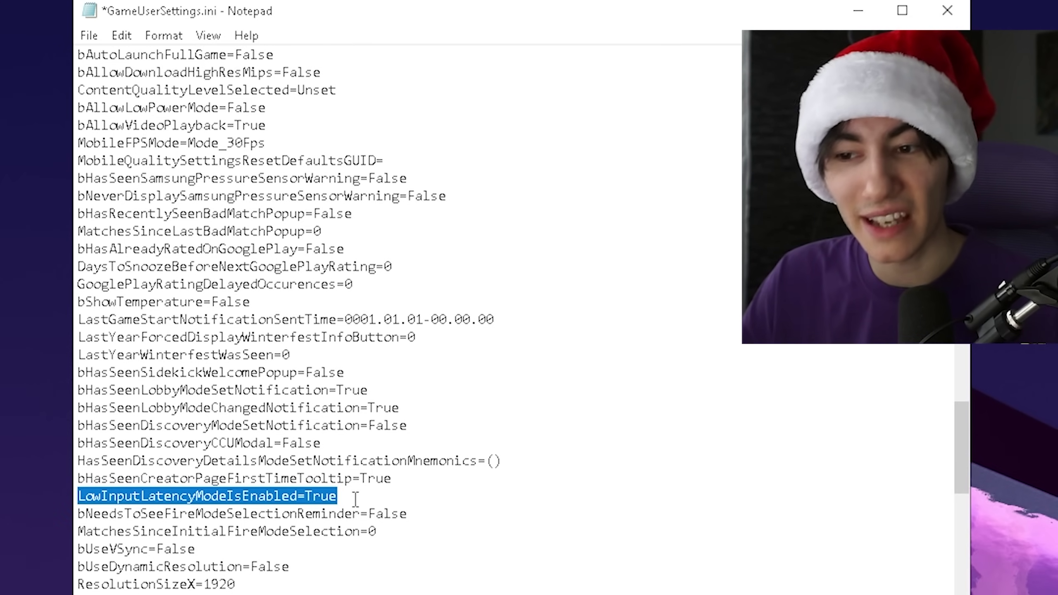
pyautogui.scroll(-1, 354, 500)
pyautogui.click(349, 438)
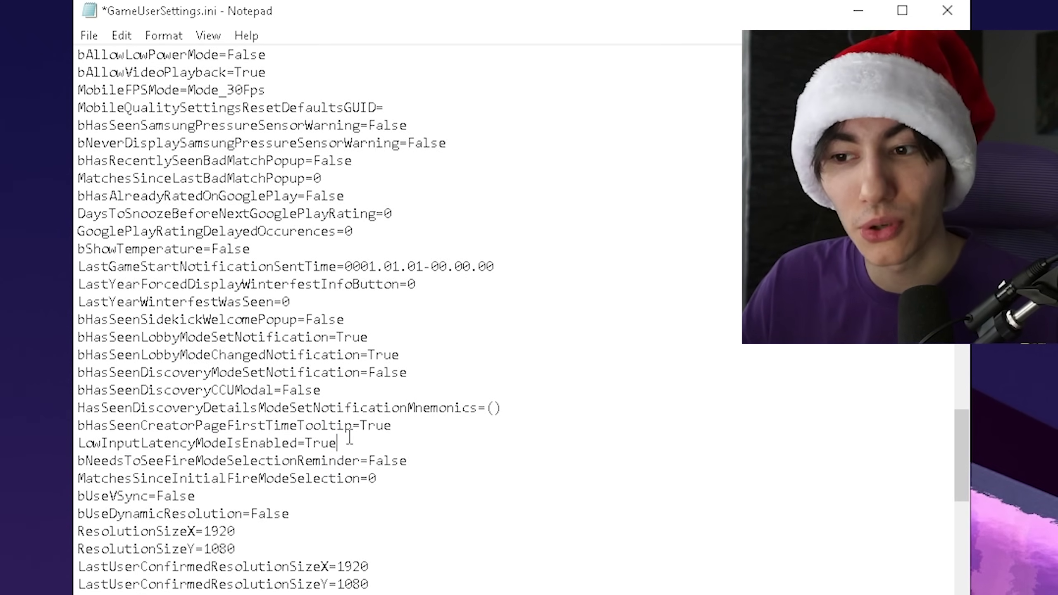
# - Examine the bUseVSync, fullscreen mode and AudioQualityLevel settings
pyautogui.scroll(-1, 212, 439)
pyautogui.moveTo(205, 444); pyautogui.dragTo(157, 446)
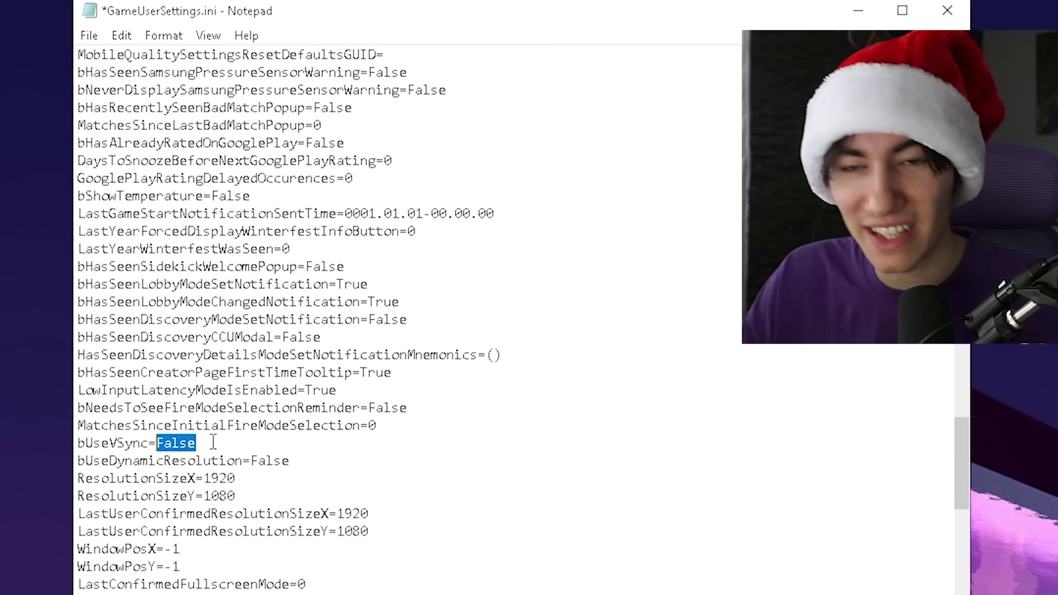
pyautogui.scroll(-2, 211, 442)
pyautogui.moveTo(203, 372); pyautogui.dragTo(397, 418)
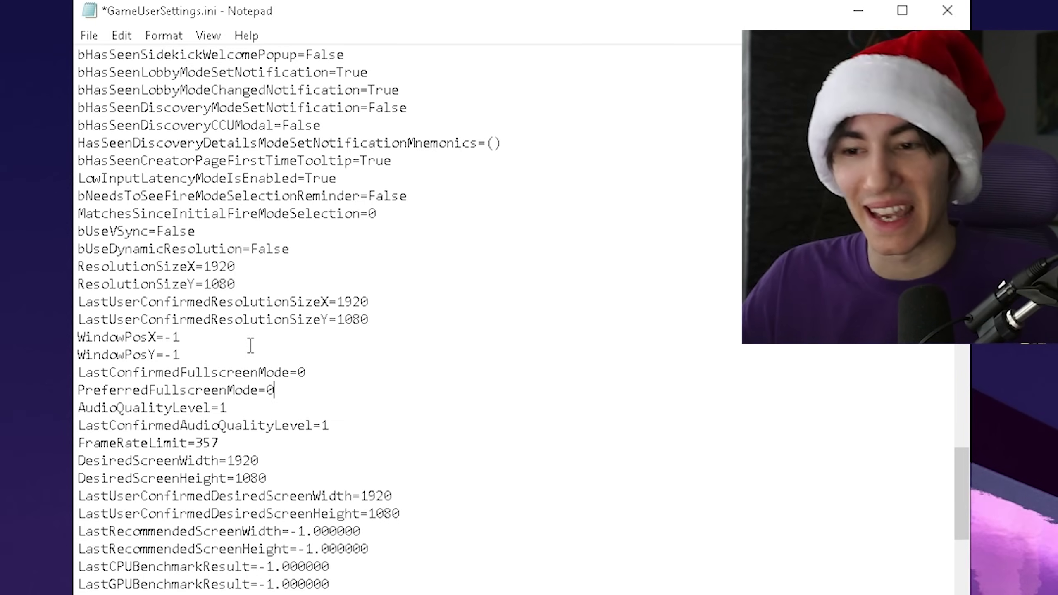
pyautogui.moveTo(227, 404); pyautogui.dragTo(220, 405)
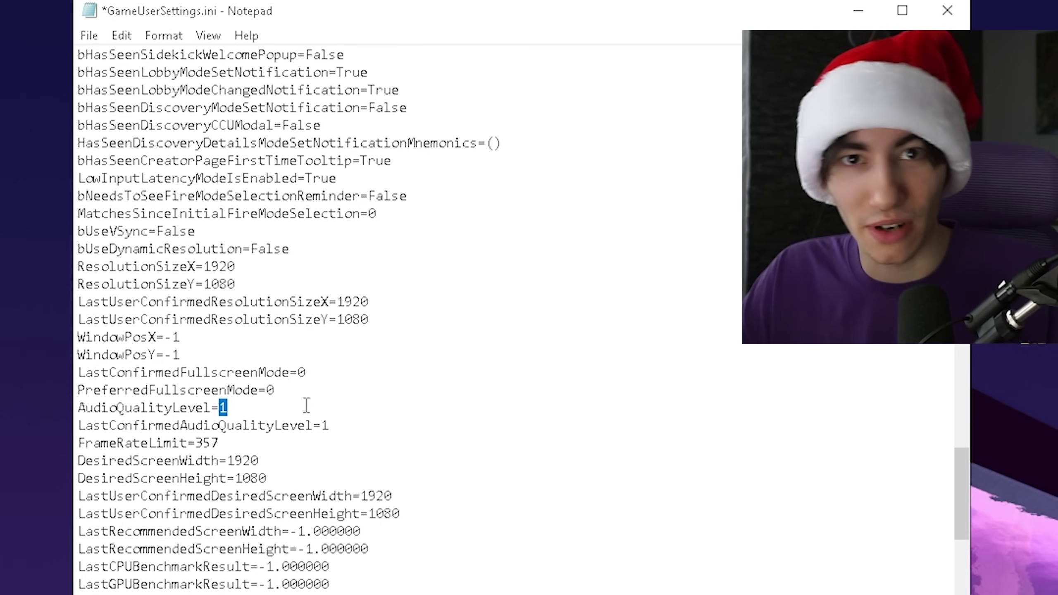
# - Examine the FrameRateLimit value and the desired screen width and height entries
pyautogui.moveTo(79, 443); pyautogui.dragTo(220, 442)
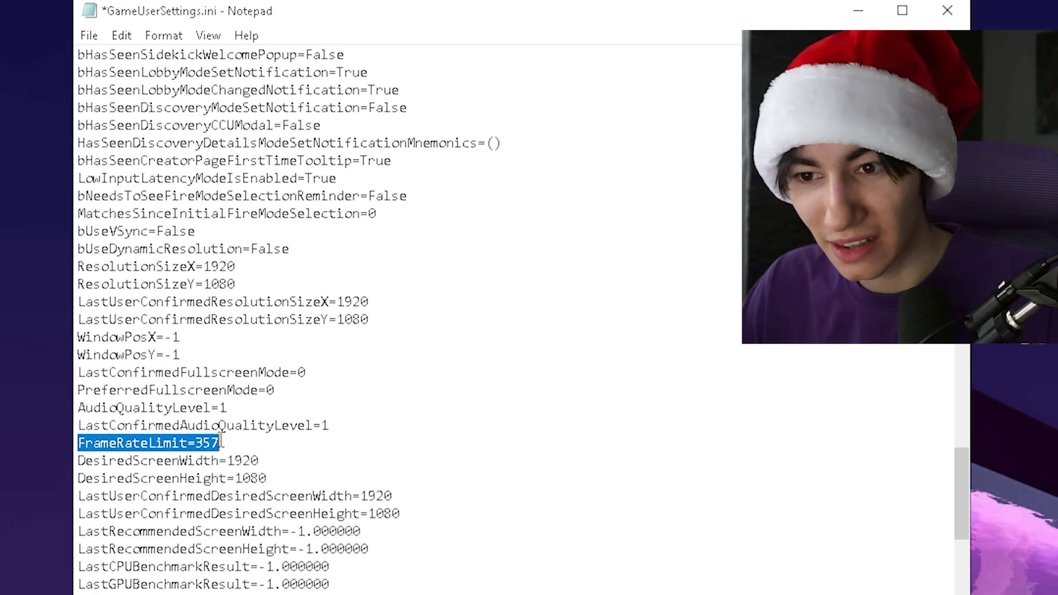
pyautogui.click(221, 442)
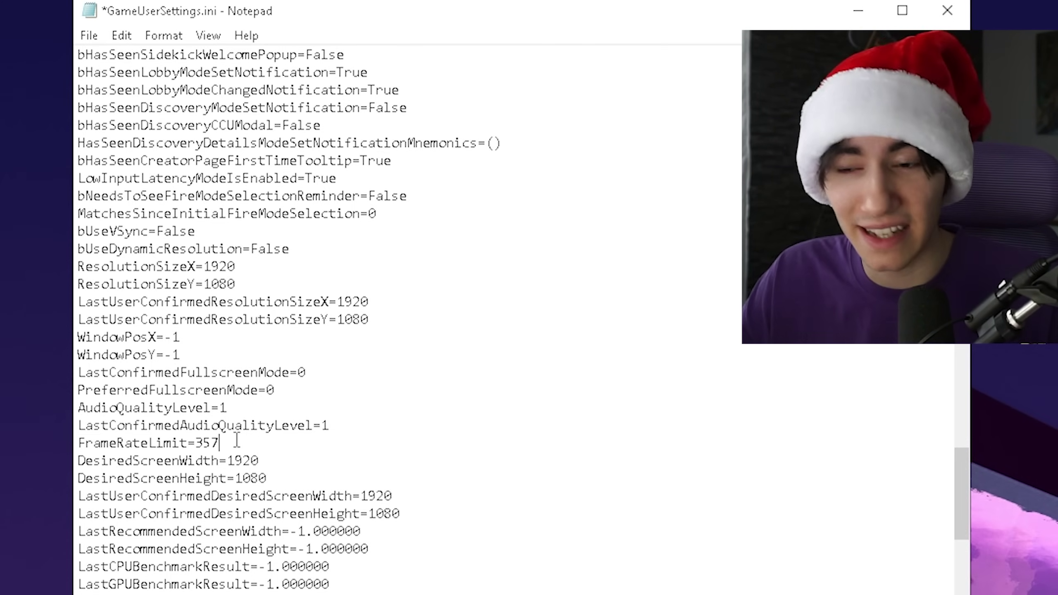
pyautogui.scroll(-1, 236, 440)
pyautogui.moveTo(79, 407); pyautogui.dragTo(415, 454)
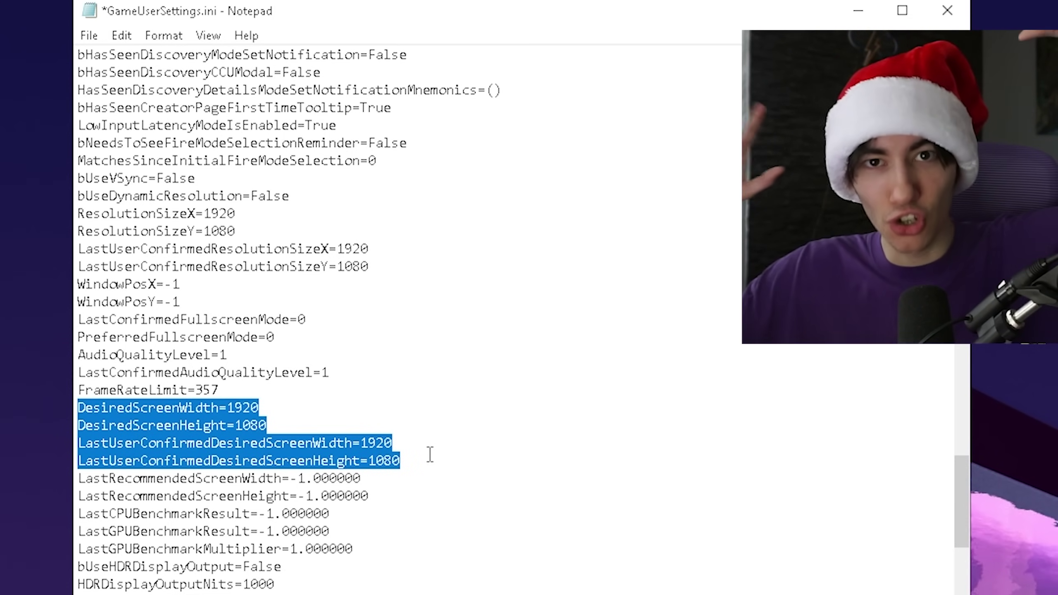
pyautogui.click(261, 407)
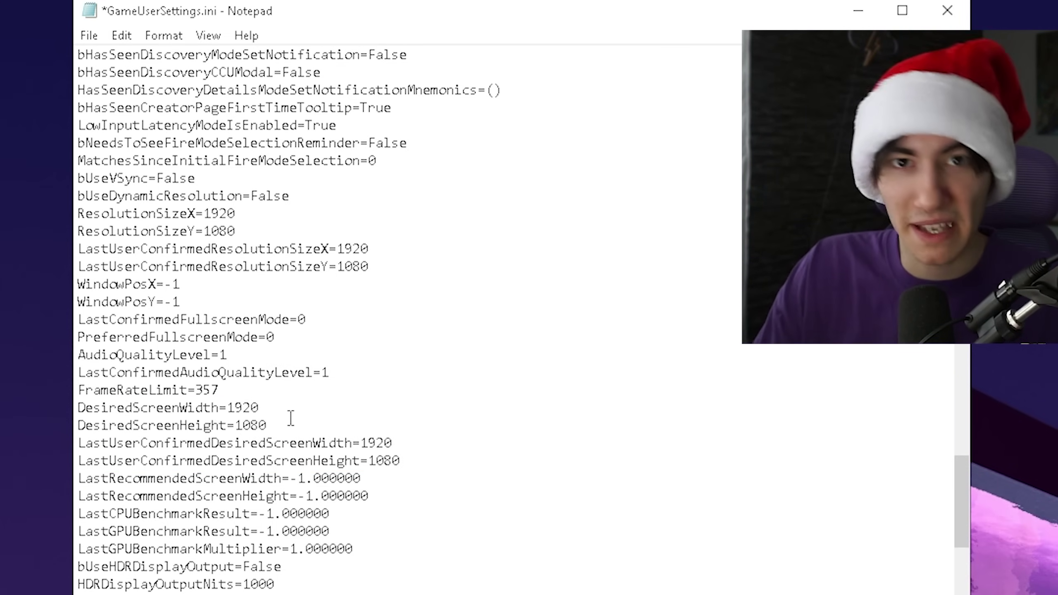
# - Examine the HDR display output, RayTracing and ScalabilityGroups settings
pyautogui.scroll(-2, 105, 462)
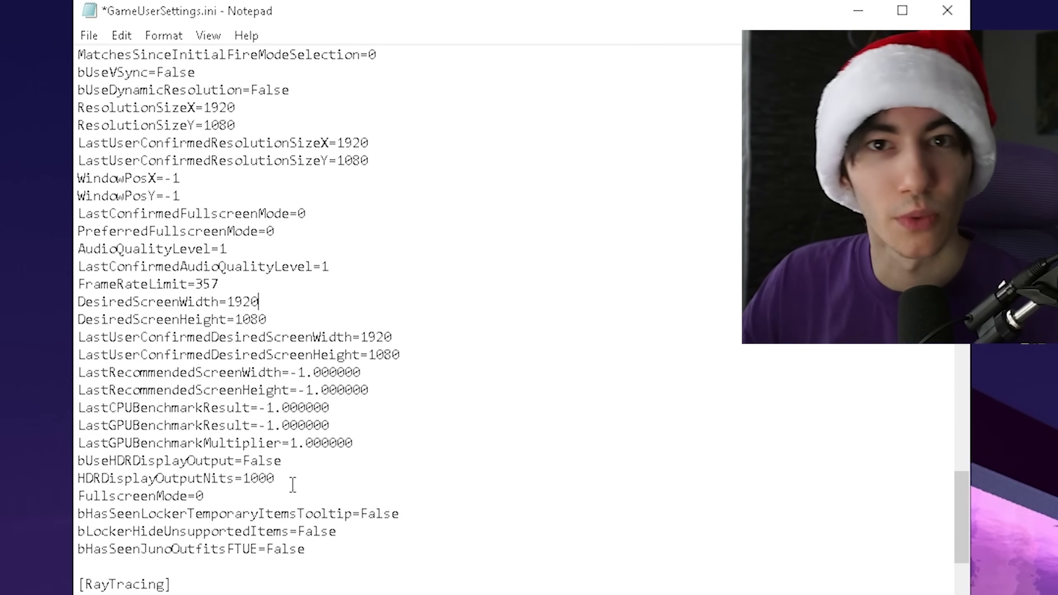
pyautogui.scroll(-3, 293, 485)
pyautogui.scroll(-1, 121, 466)
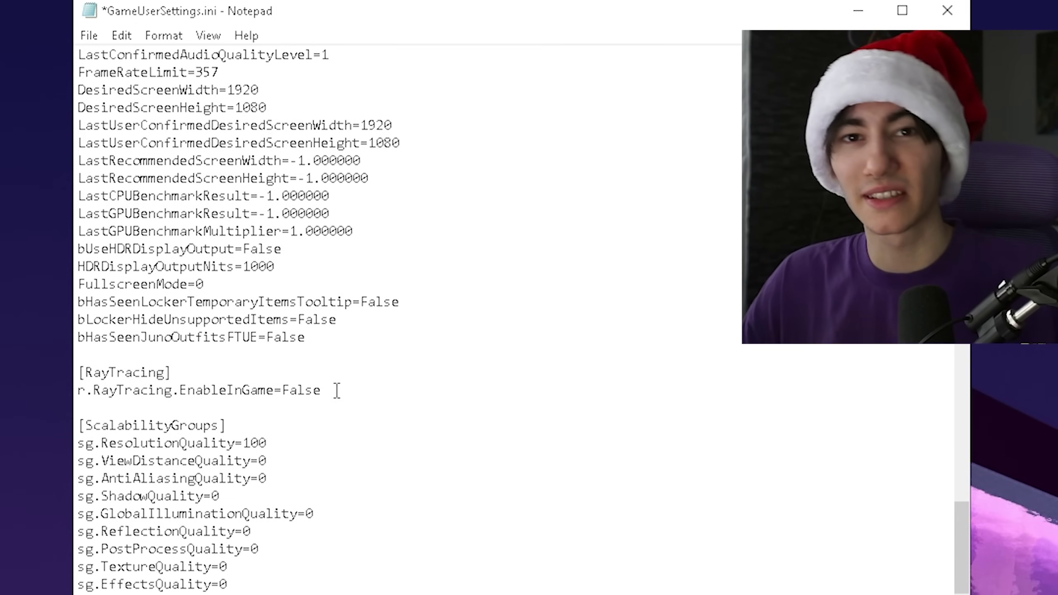
pyautogui.scroll(-3, 166, 345)
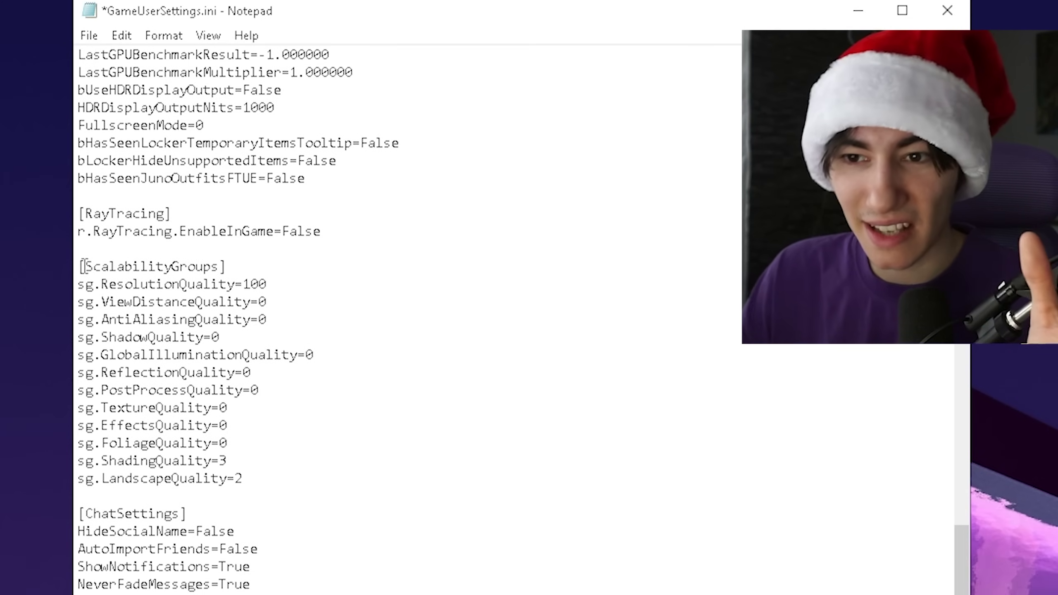
pyautogui.moveTo(81, 266); pyautogui.dragTo(272, 495)
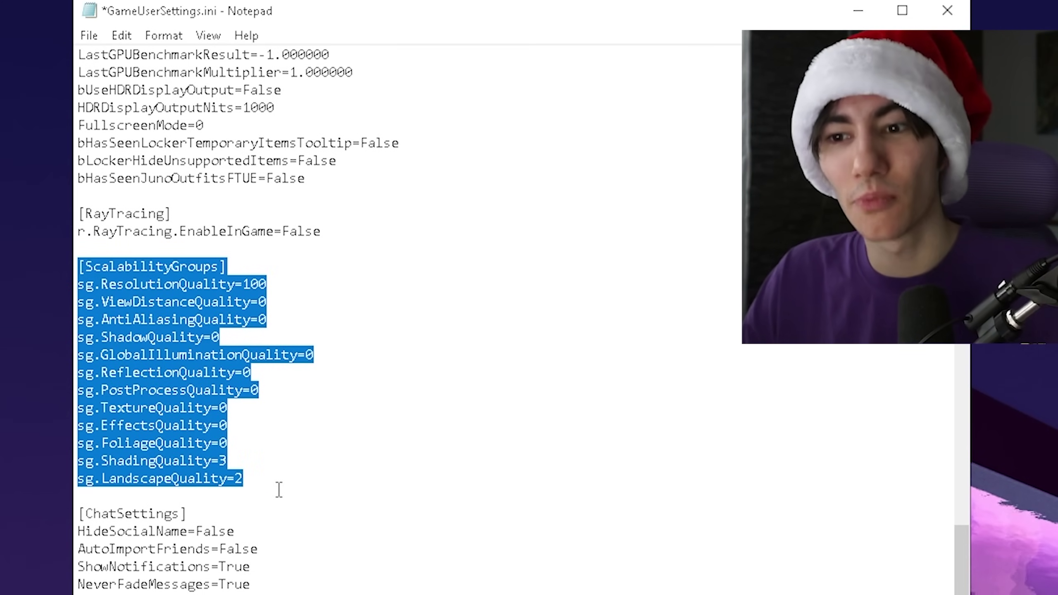
# - Try a value of 70 for sg.ResolutionQuality under ScalabilityGroups
pyautogui.click(310, 476)
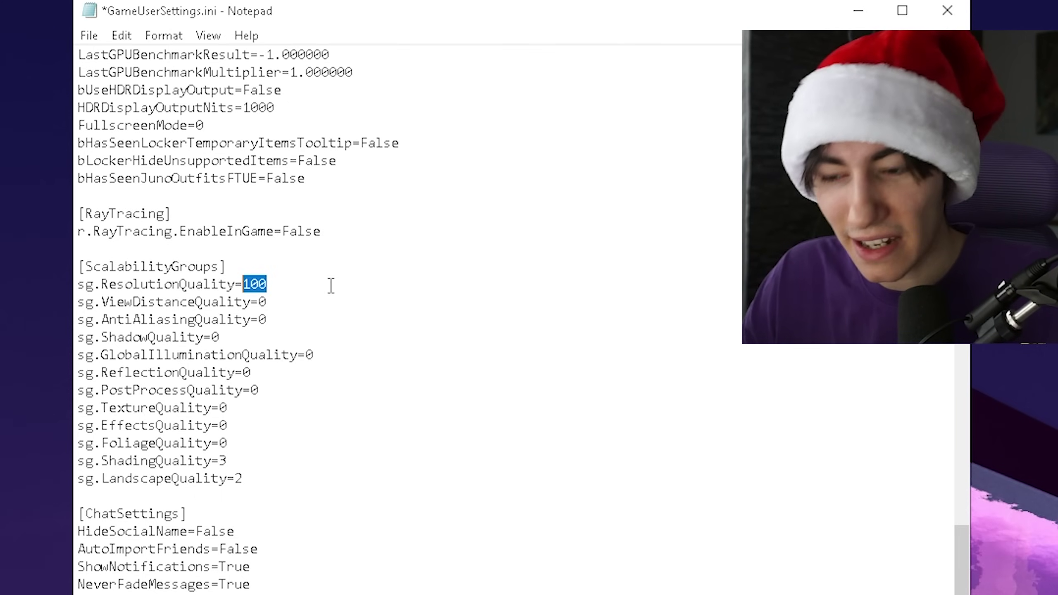
pyautogui.write('70')
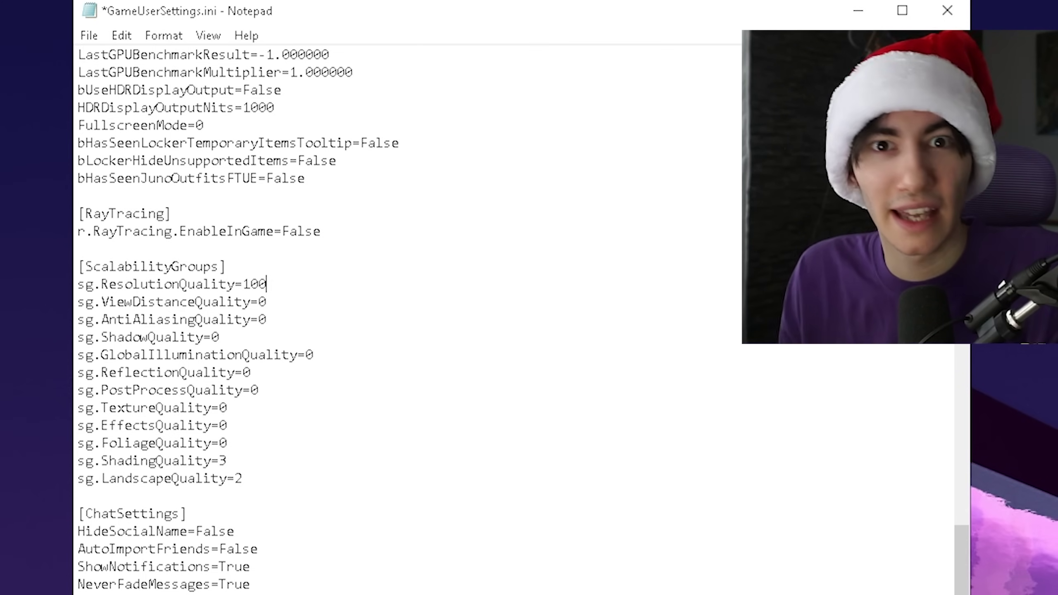
# - Examine the ChatSettings section at the end of the file
pyautogui.scroll(-7, 98, 158)
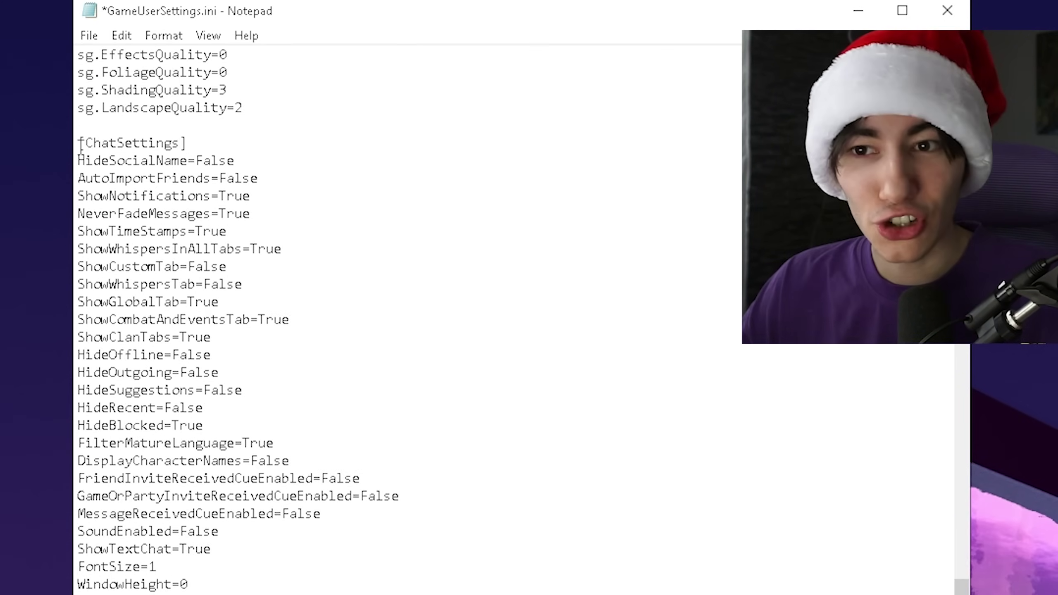
pyautogui.moveTo(80, 146); pyautogui.dragTo(258, 591)
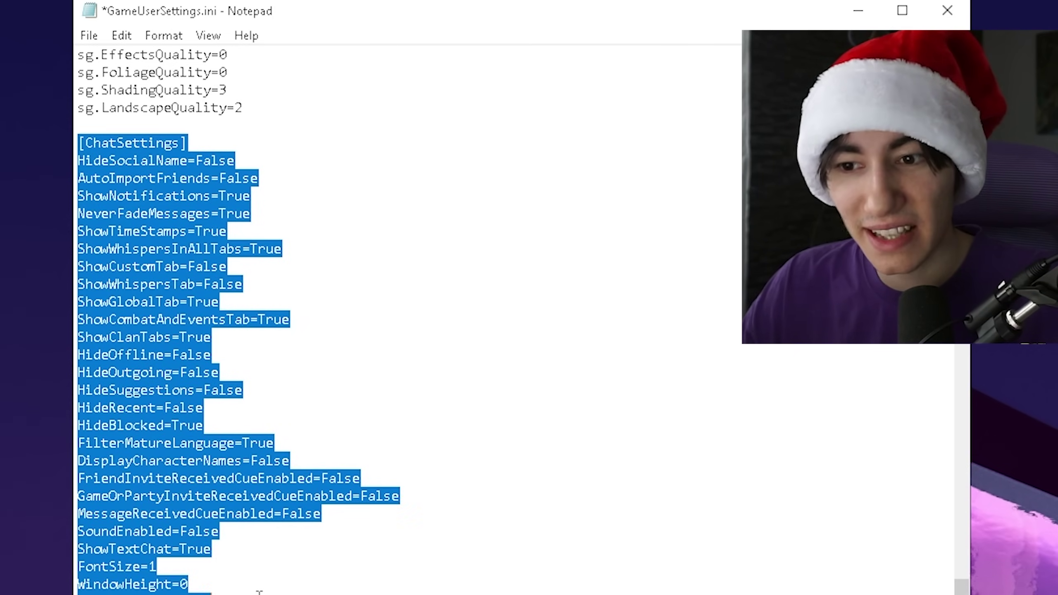
pyautogui.click(261, 592)
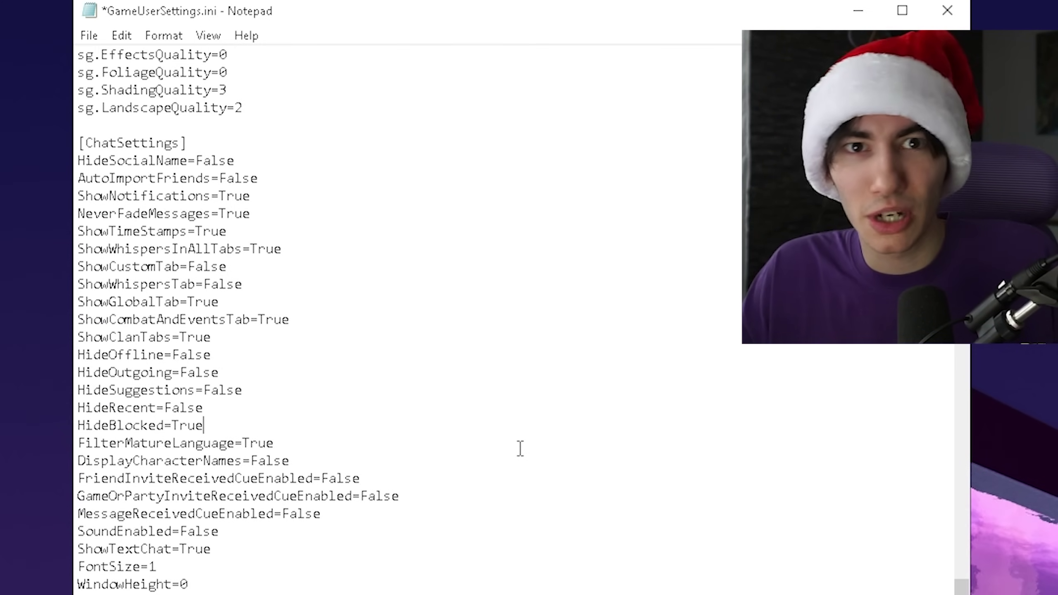
pyautogui.scroll(-1, 520, 449)
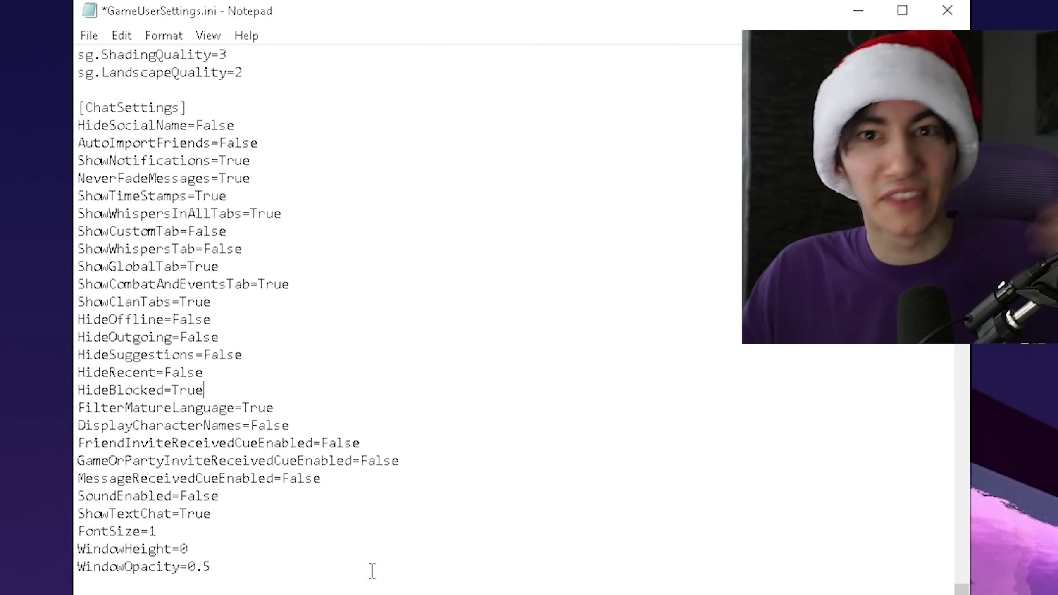
# - Save the changes to GameUserSettings.ini and close the file
pyautogui.scroll(9, 363, 559)
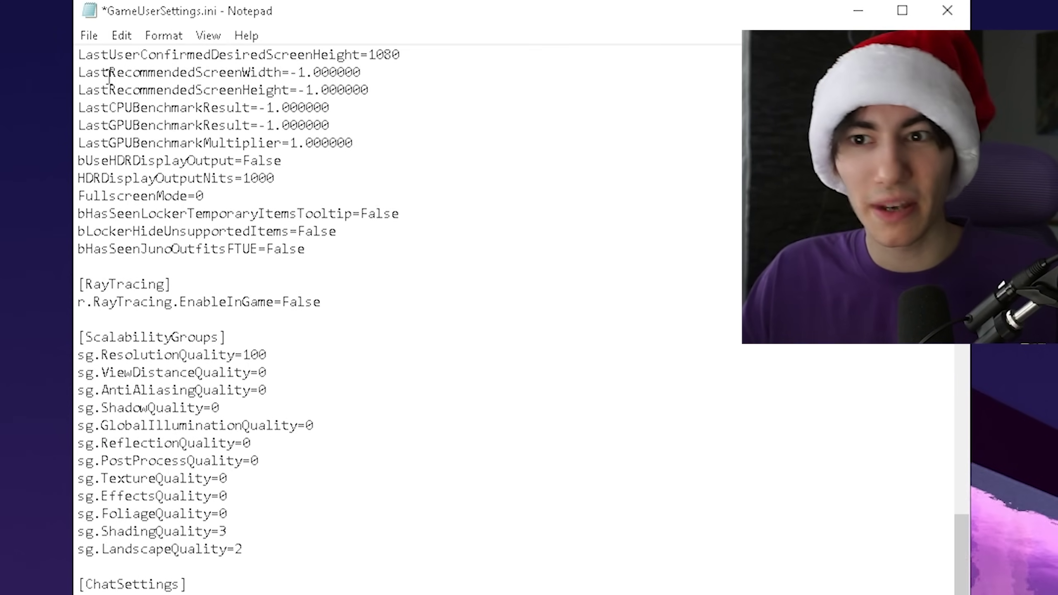
pyautogui.click(89, 36)
pyautogui.click(140, 124)
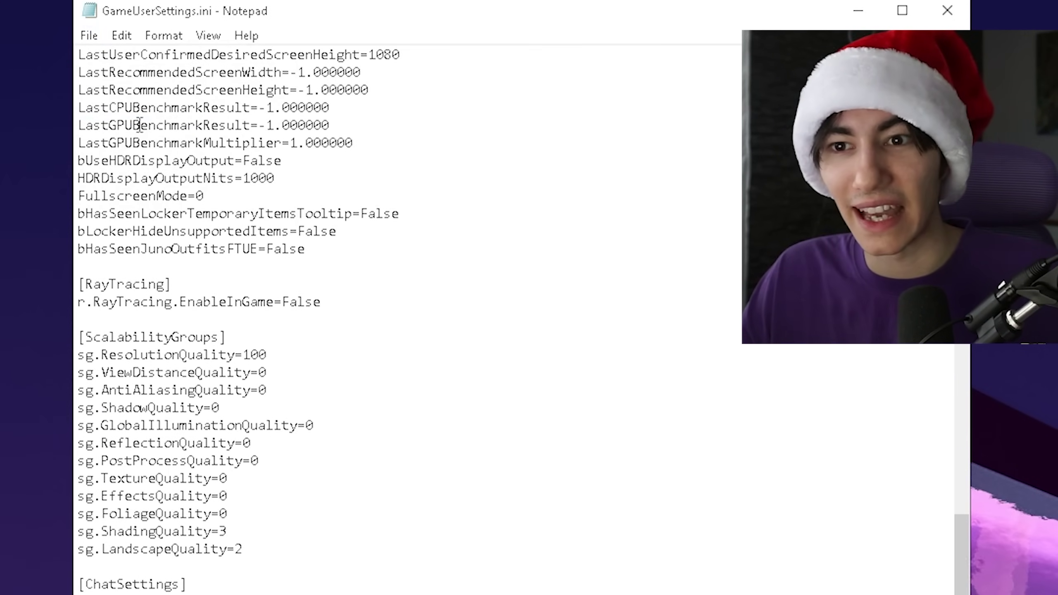
pyautogui.click(942, 12)
# - Enable the Read-only attribute in the file properties of GameUserSettings.ini
pyautogui.rightClick(272, 261)
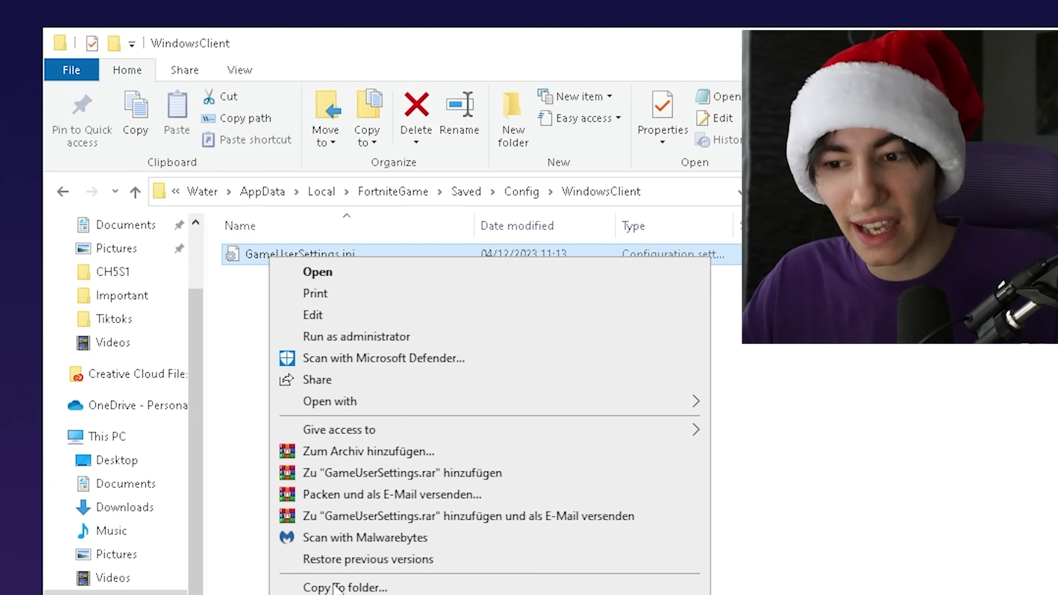
pyautogui.press('r')
pyautogui.moveTo(366, 276); pyautogui.dragTo(374, 80)
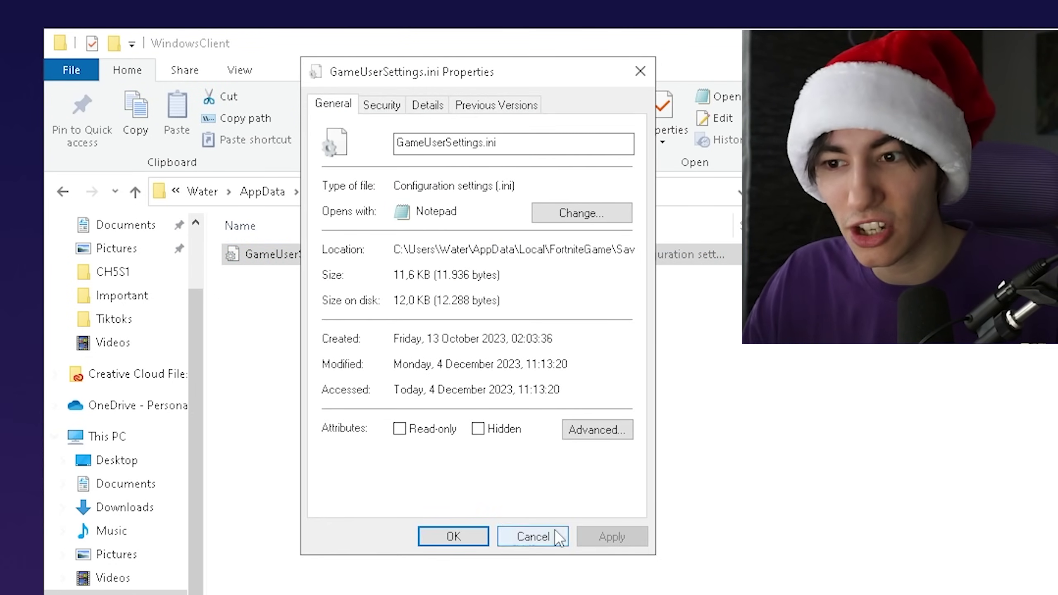
pyautogui.click(400, 430)
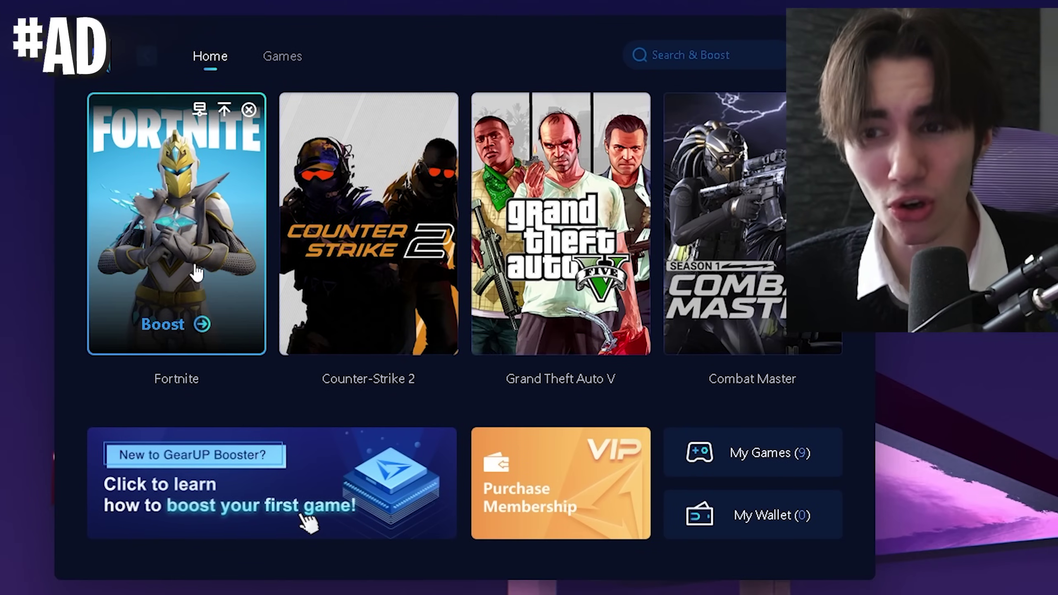
# - Switch to GearUP Booster, start boosting Fortnite and examine its connection routing
pyautogui.click(193, 261)
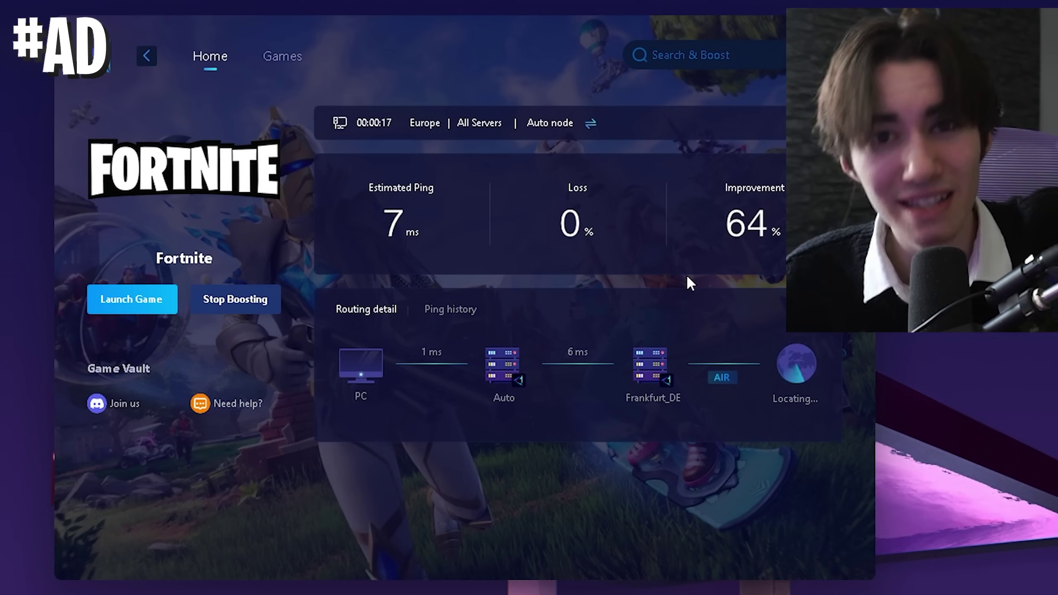
pyautogui.moveTo(795, 373)
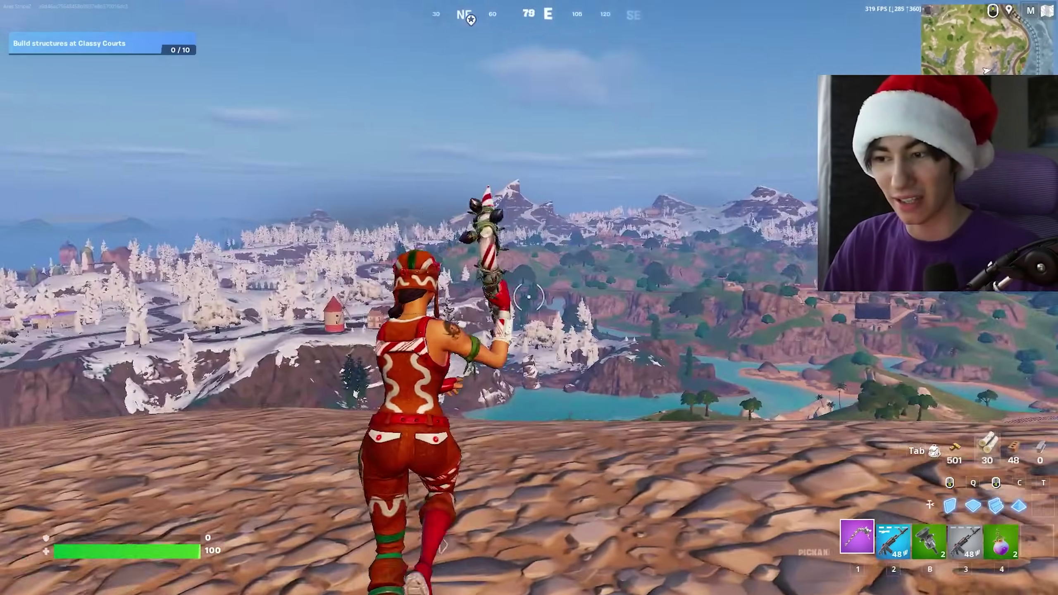
# - Switch to Fortnite, equip the Nemesis AR and view the distant landscape through its scope
pyautogui.press('2')
pyautogui.rightClick(529, 298)
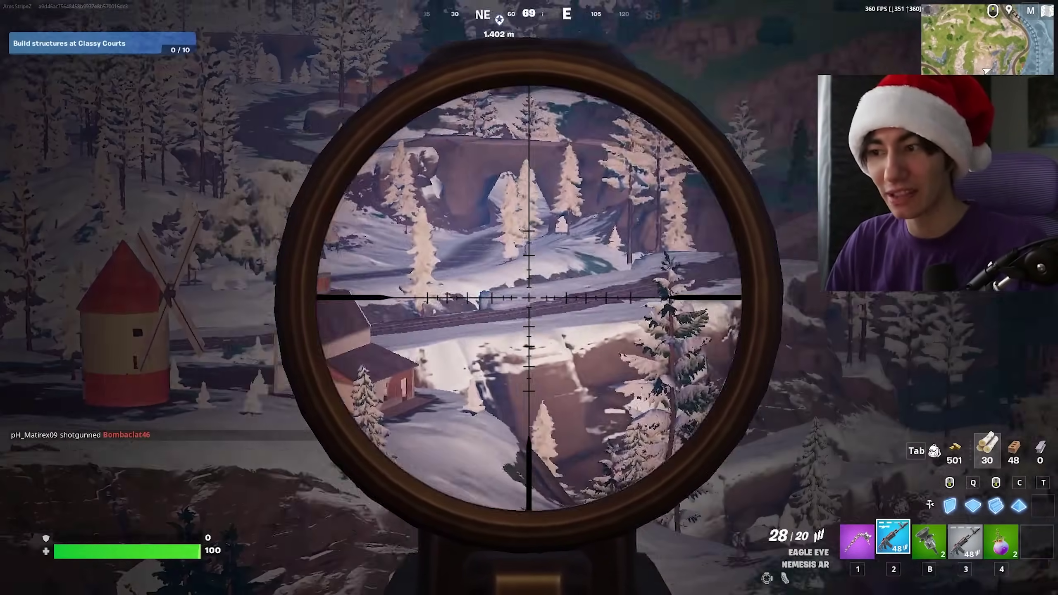
pyautogui.rightClick(529, 297)
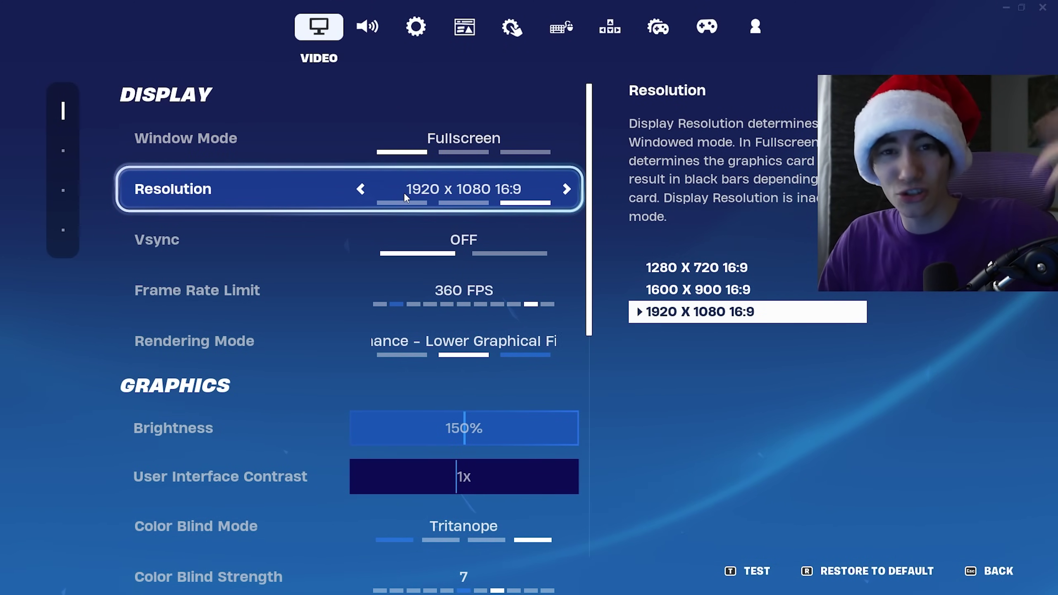
# - Set the 3D Resolution to 70% in Fortnite's video settings
pyautogui.scroll(-2, 403, 192)
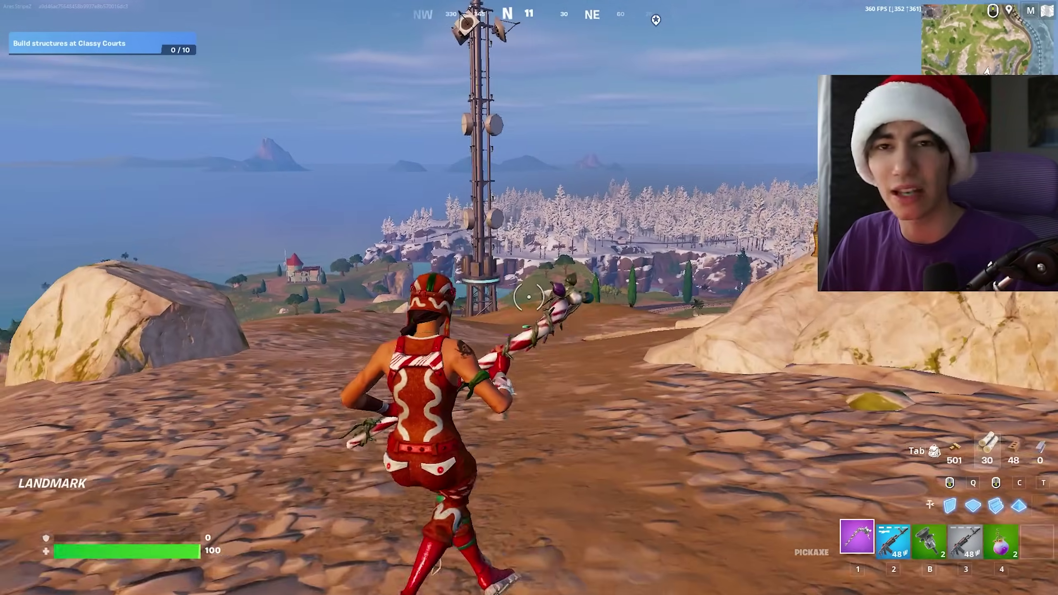
pyautogui.press('w')
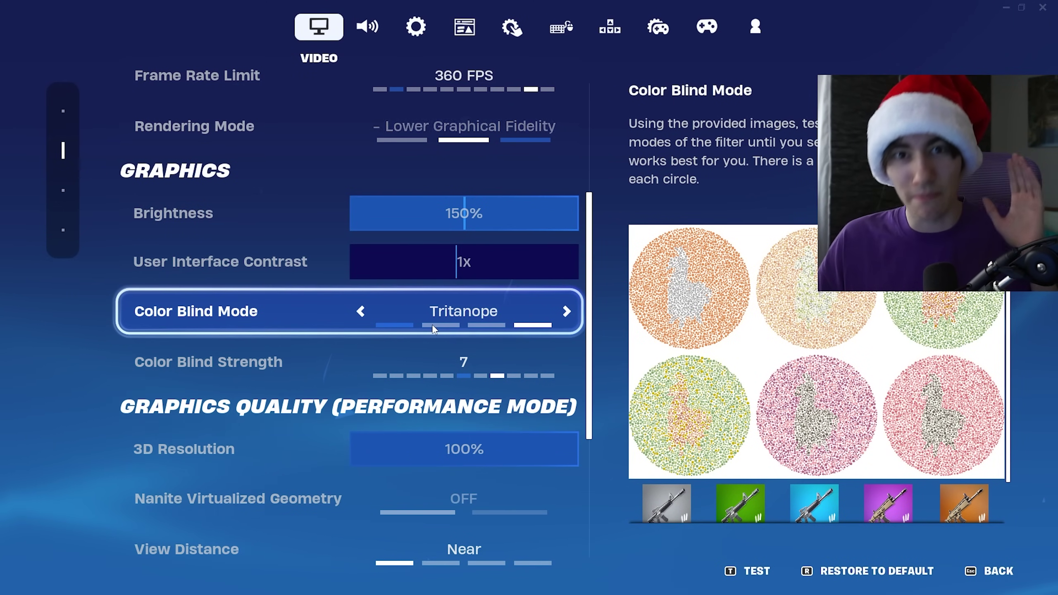
pyautogui.scroll(-4, 470, 263)
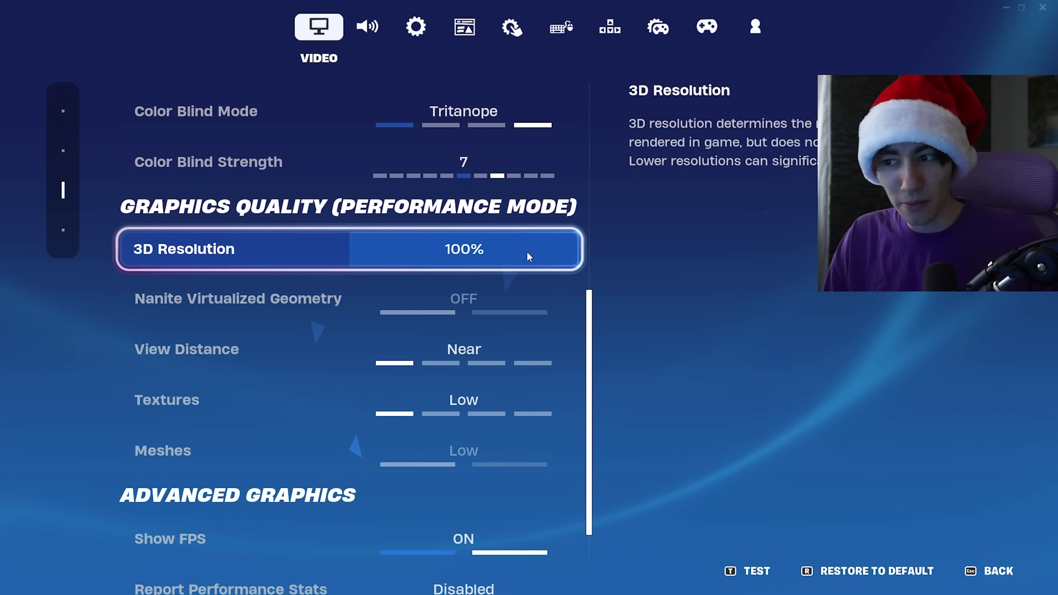
pyautogui.moveTo(526, 257); pyautogui.dragTo(511, 255)
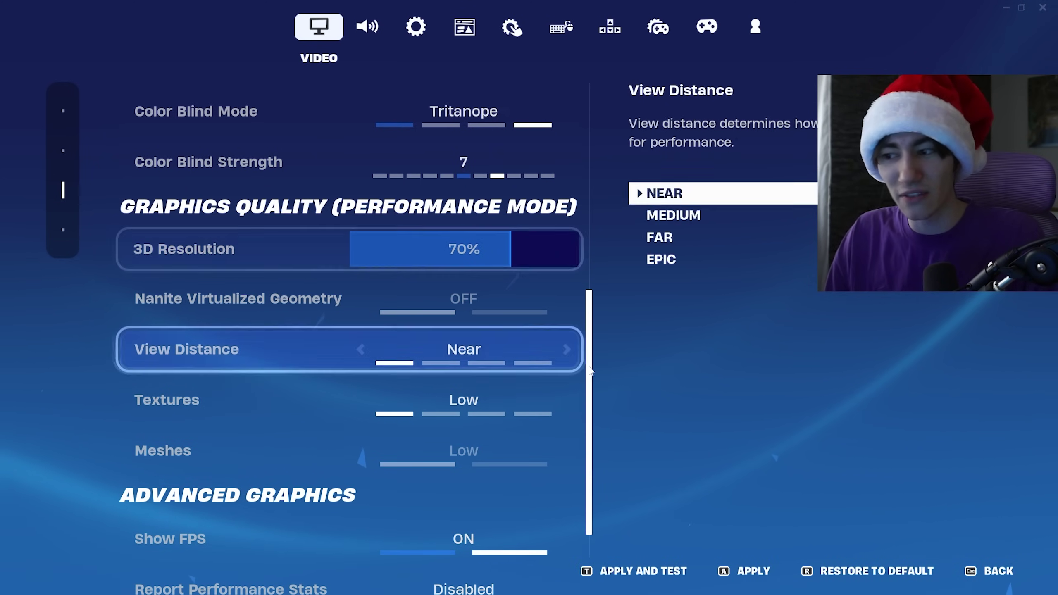
# - Apply and test the video settings in the match, then review the color blind and performance-mode graphics options
pyautogui.press('t')
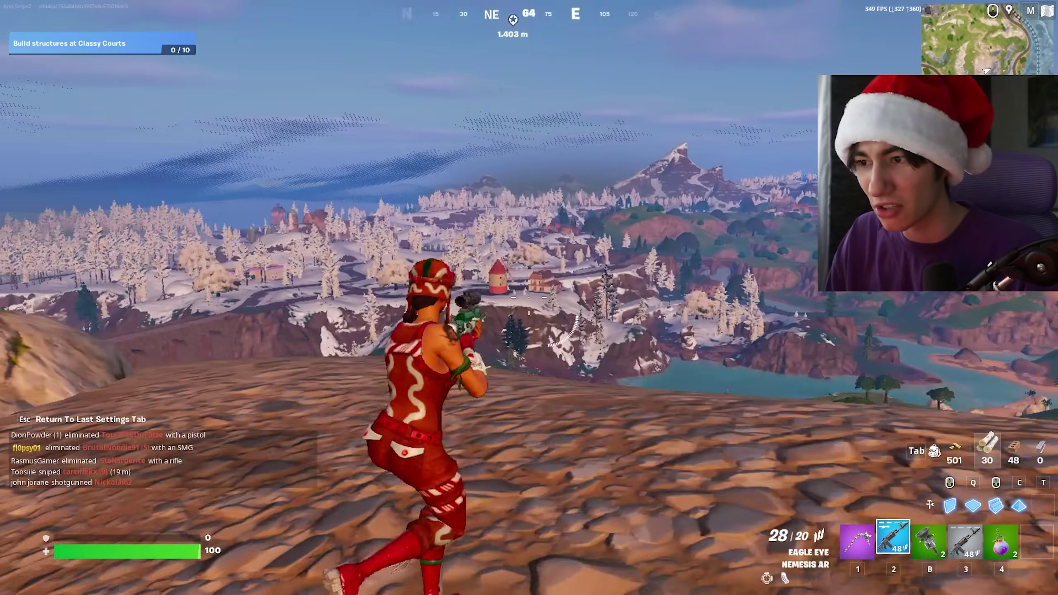
pyautogui.rightClick(528, 297)
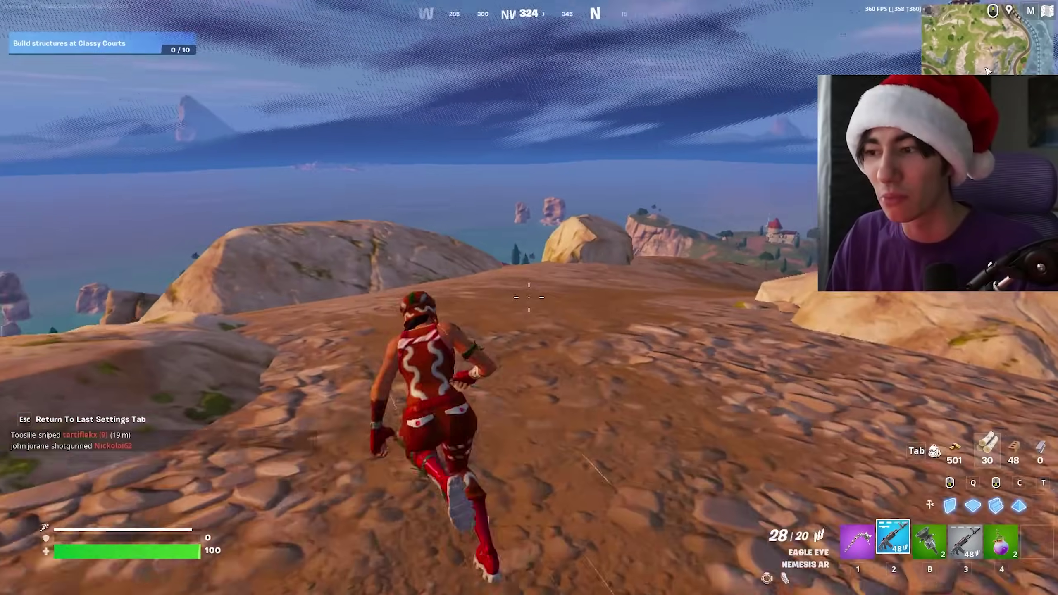
pyautogui.press('Escape')
pyautogui.scroll(-5, 468, 458)
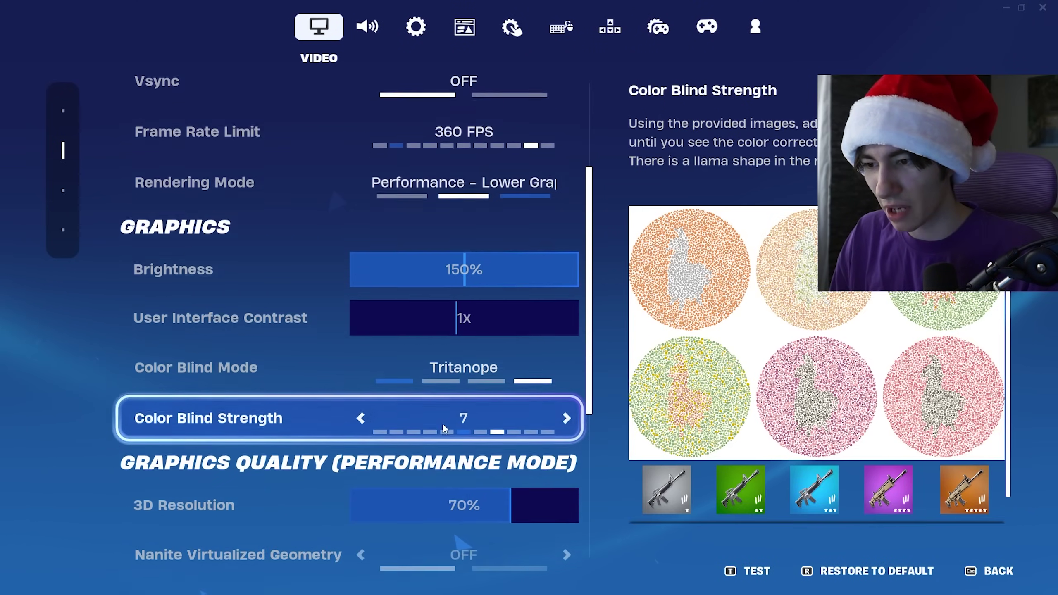
pyautogui.click(524, 359)
pyautogui.scroll(-3, 476, 363)
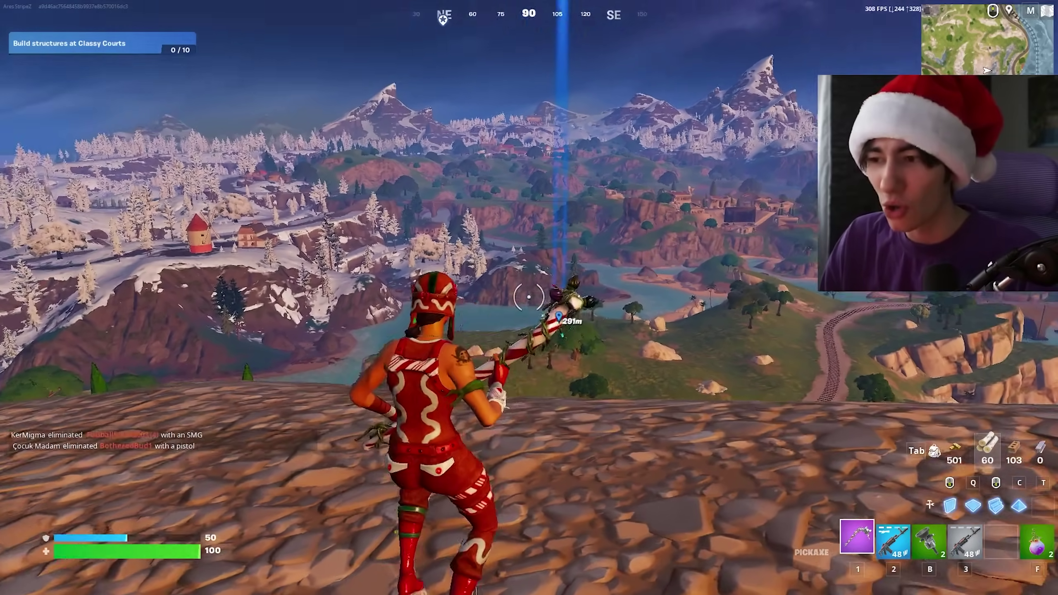
# - Run around the hilltop and swap between the Nemesis AR and the pickaxe to check in-match performance
pyautogui.press('w')
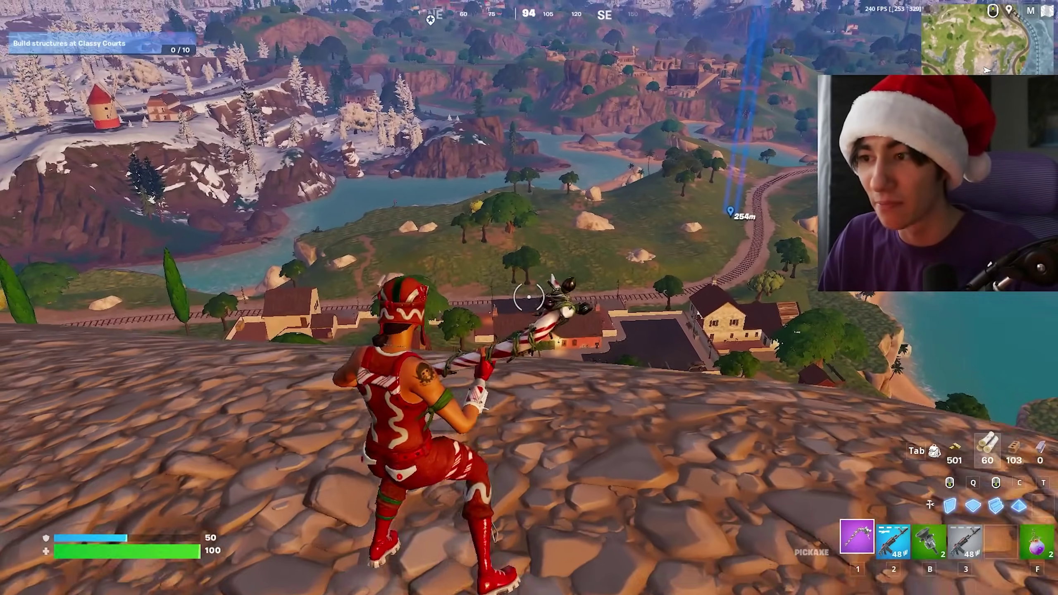
pyautogui.press('2')
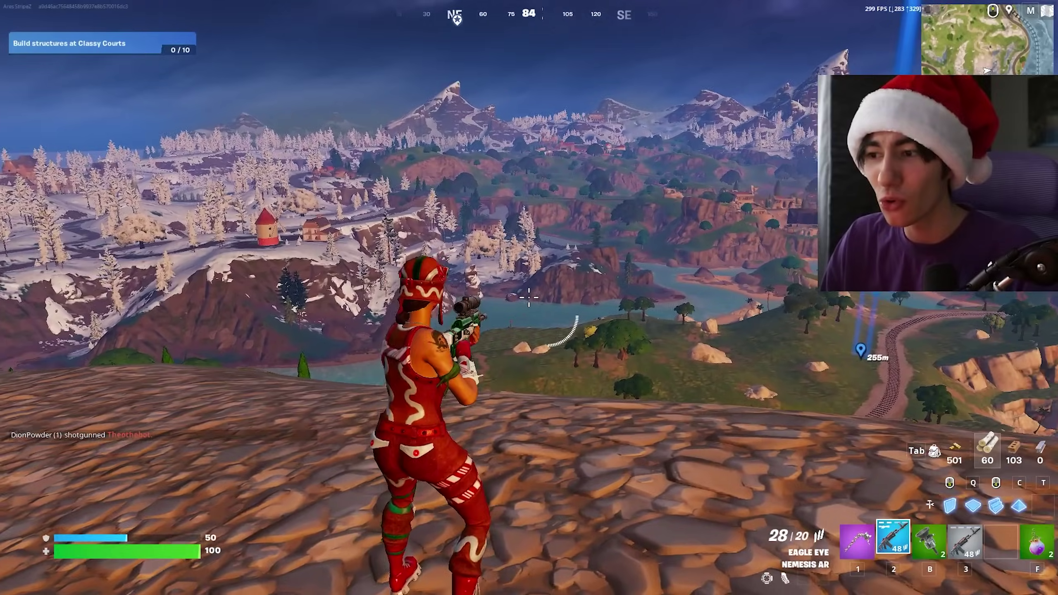
pyautogui.press('1')
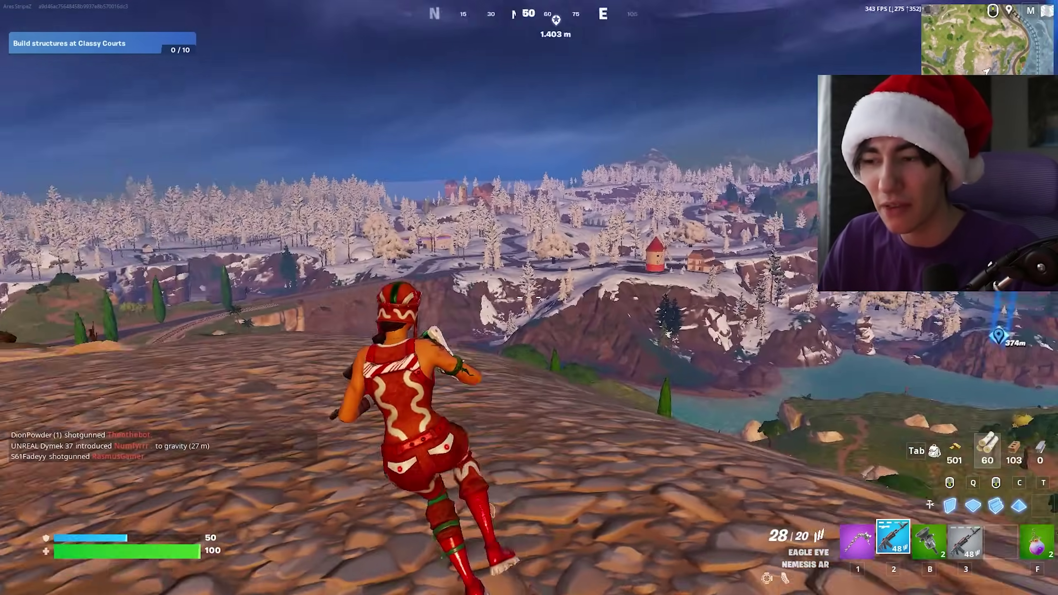
pyautogui.press('Escape')
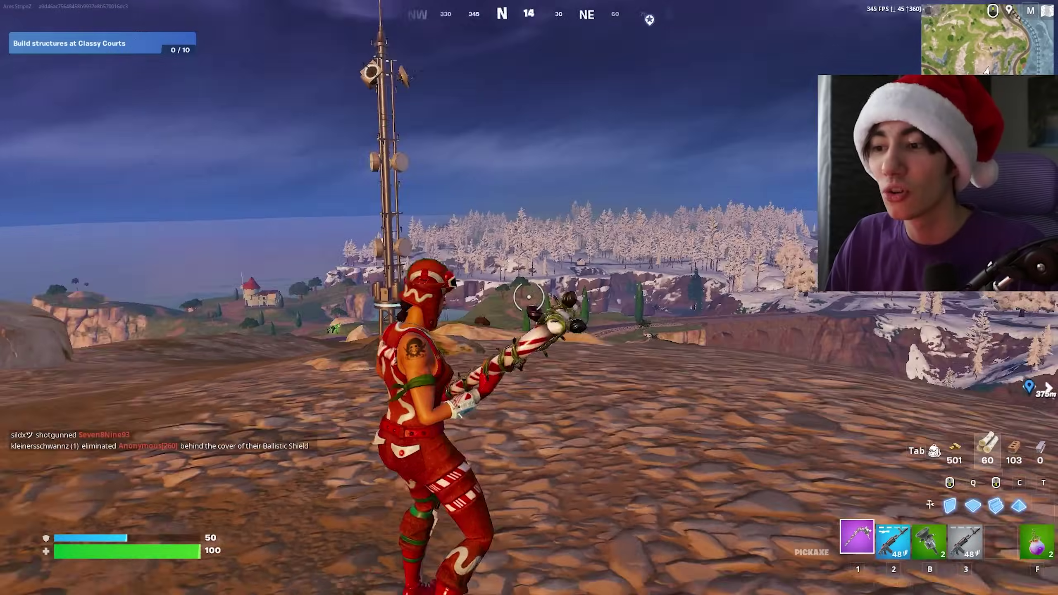
pyautogui.press('w')
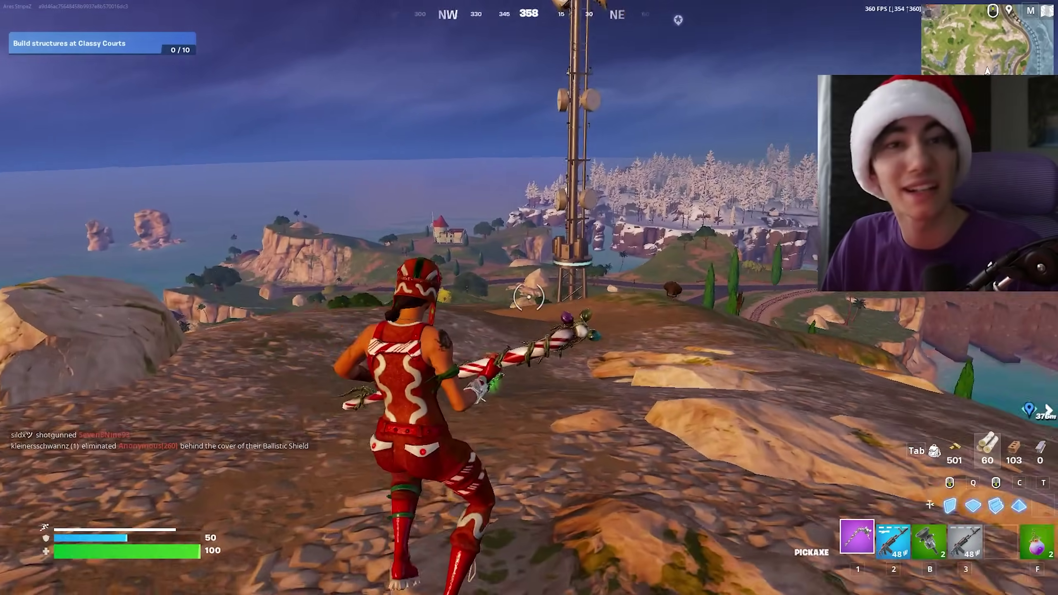
pyautogui.press('w')
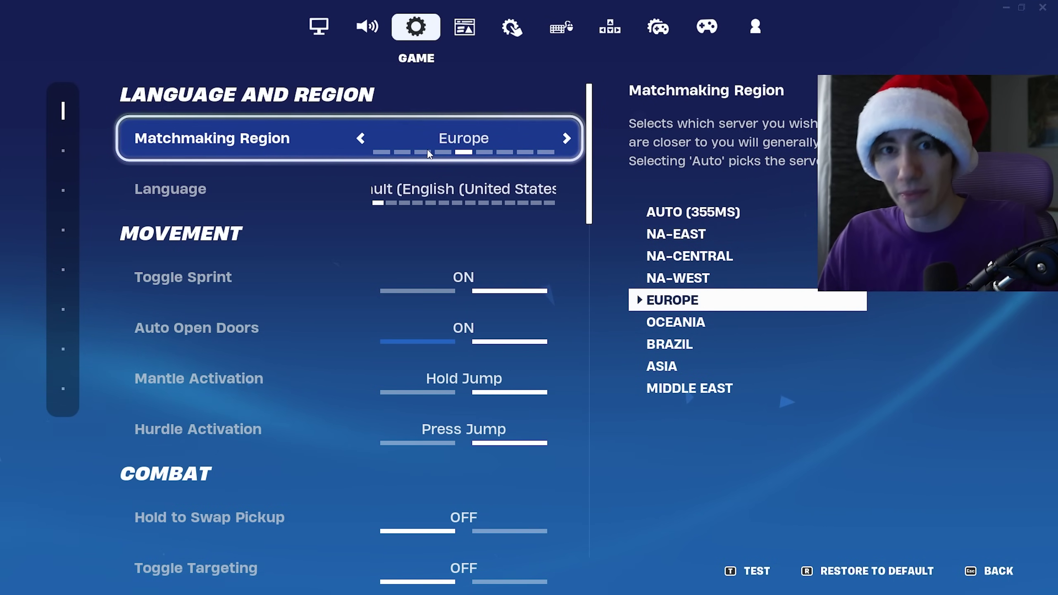
# - Examine the movement and combat options in the game settings
pyautogui.scroll(-2, 210, 175)
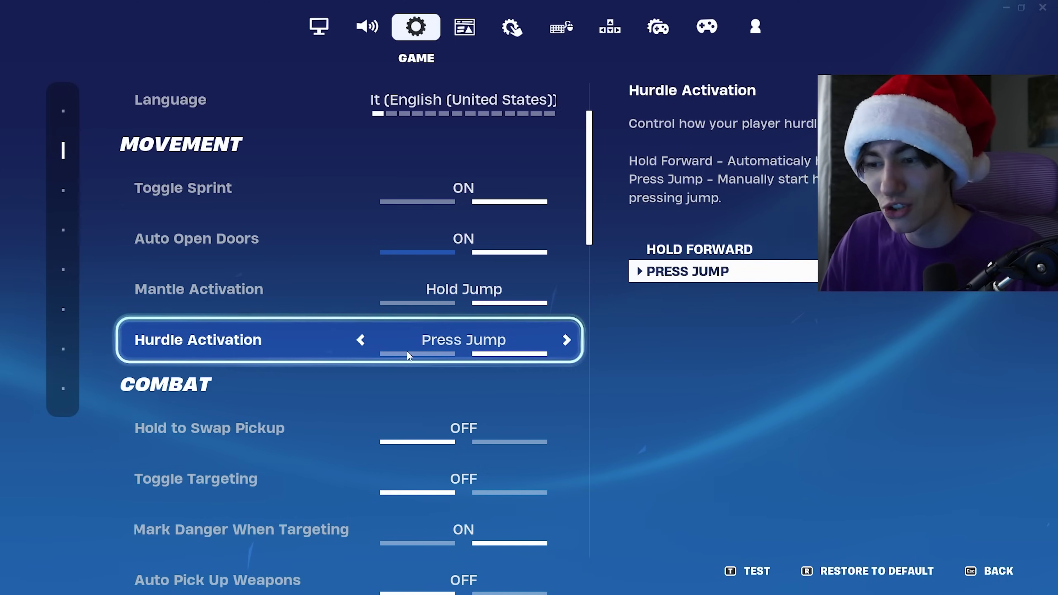
pyautogui.scroll(-5, 406, 350)
pyautogui.click(409, 332)
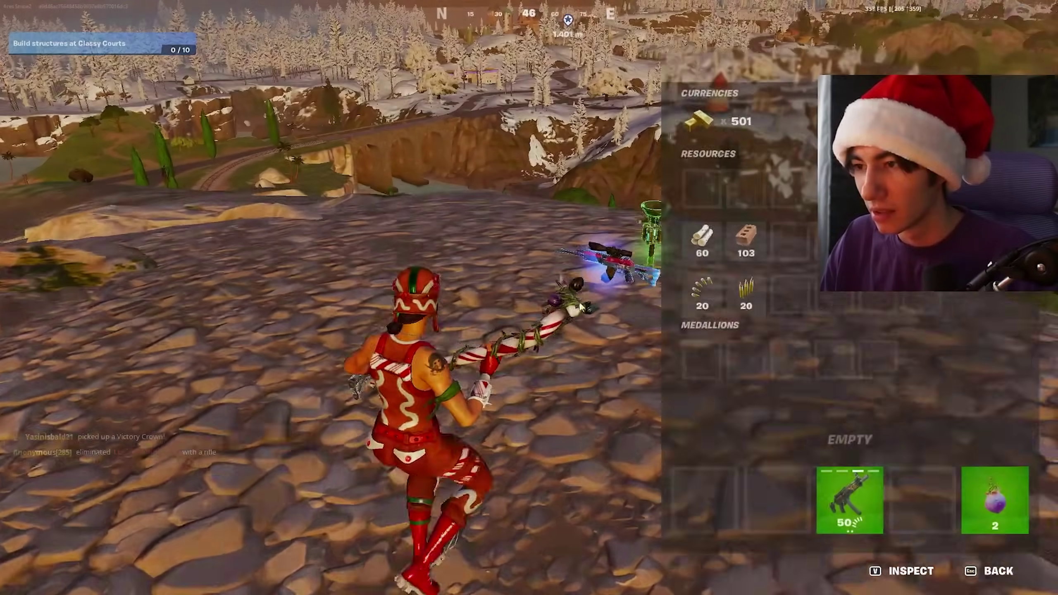
# - Pick up the dropped weapons, cycle through the Nemesis AR and other inventory items, and consume a Flowberry
pyautogui.press('Tab')
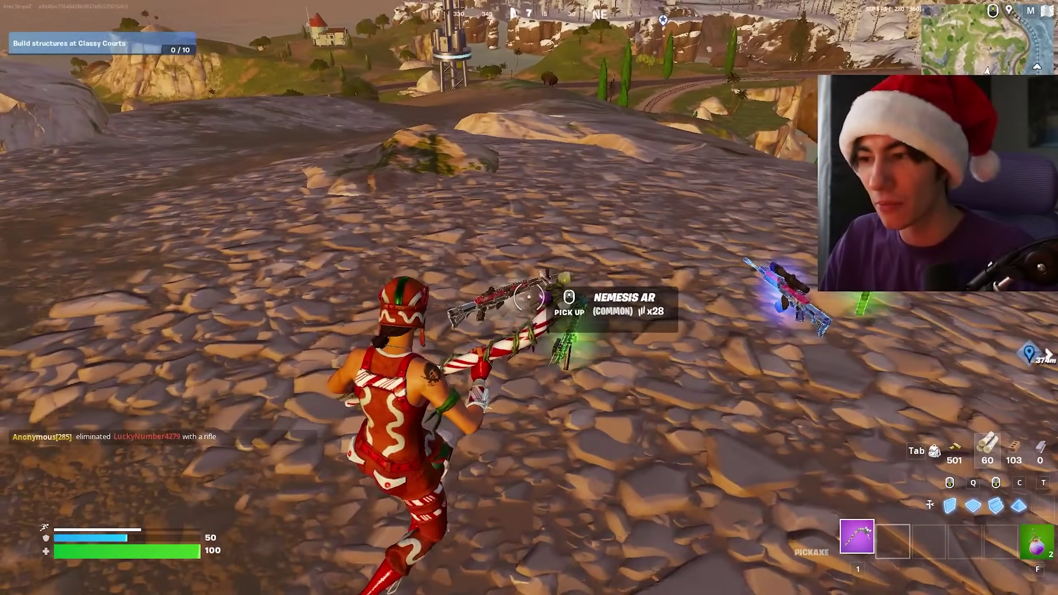
pyautogui.press('g')
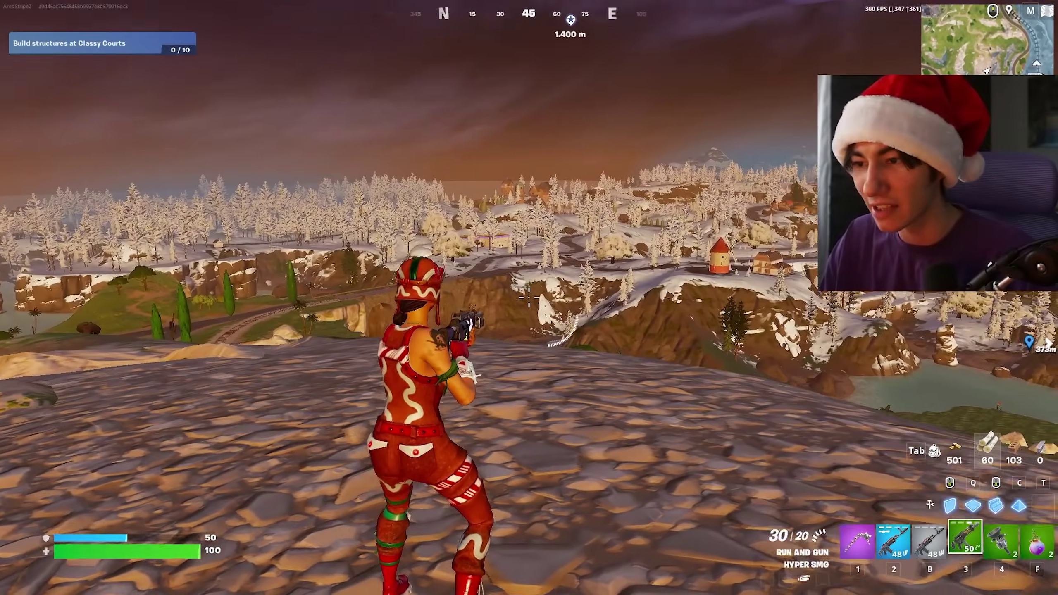
pyautogui.press('2')
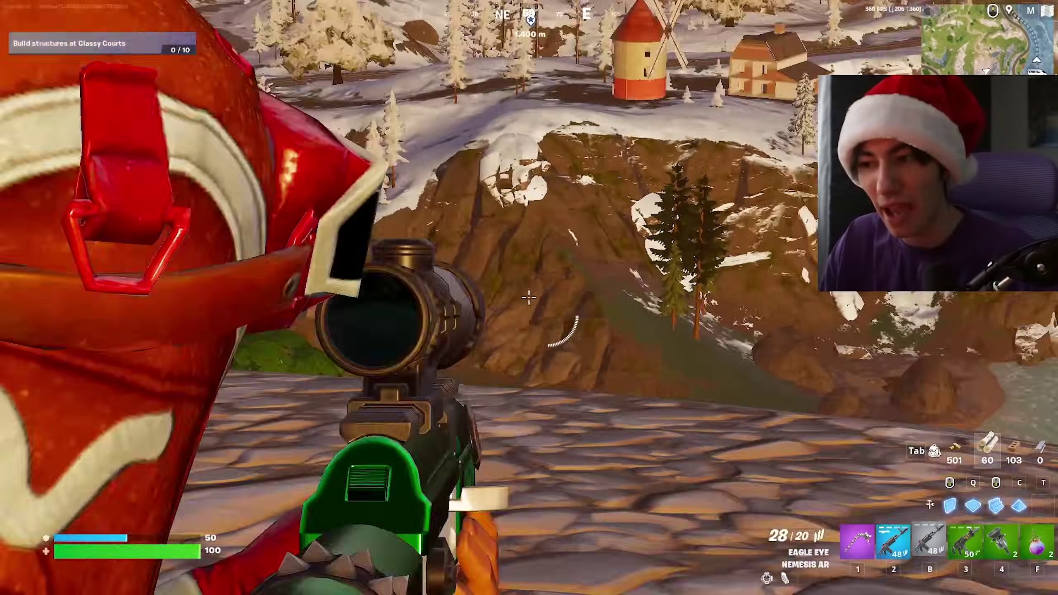
pyautogui.press('b')
pyautogui.press('f')
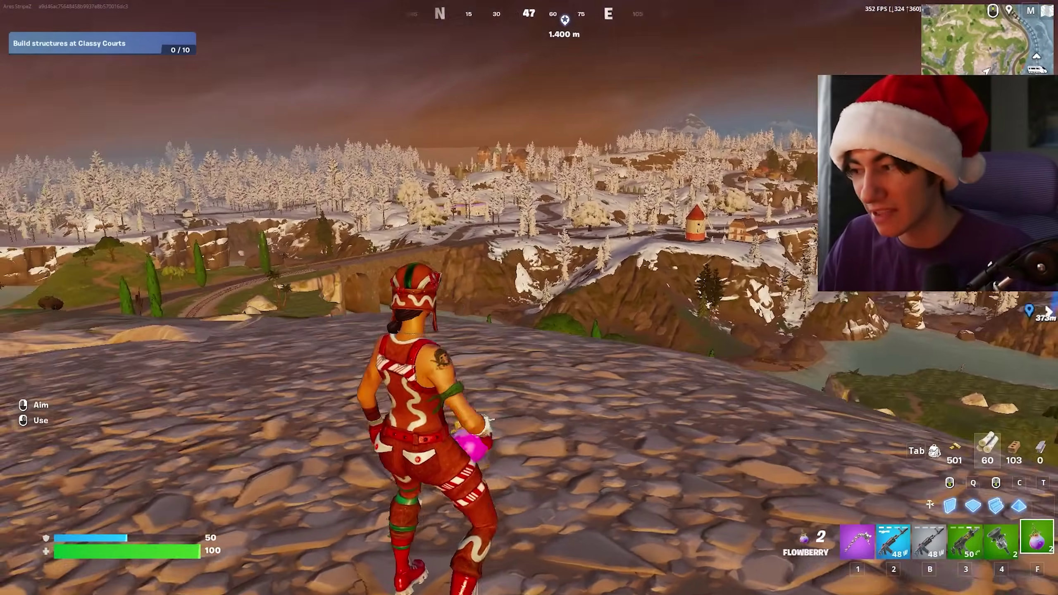
pyautogui.click(528, 297)
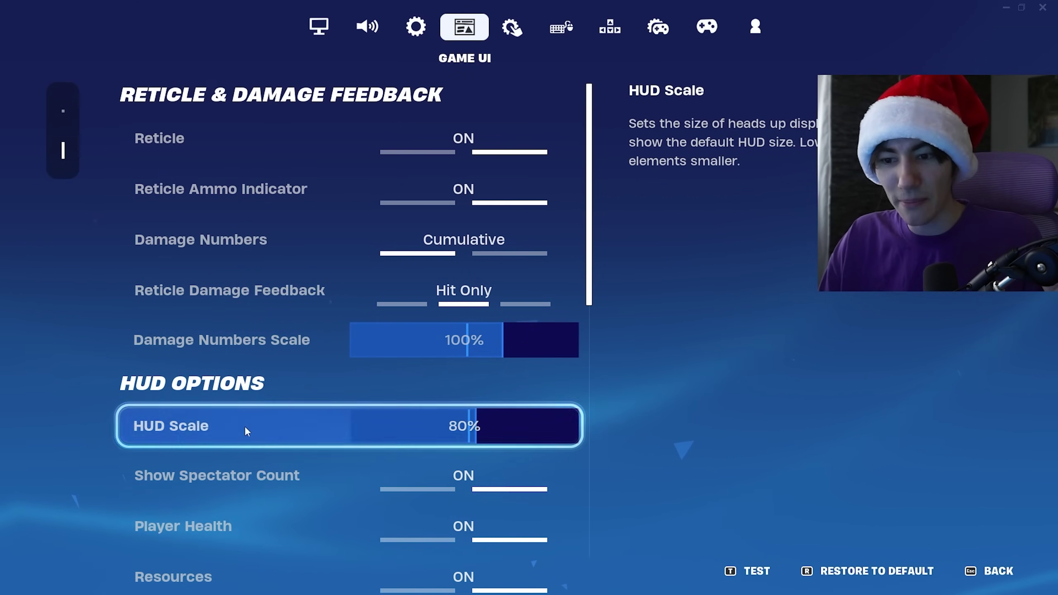
# - Review the reticle, damage feedback and HUD options in the Game UI settings
pyautogui.scroll(-2, 466, 357)
pyautogui.scroll(2, 457, 359)
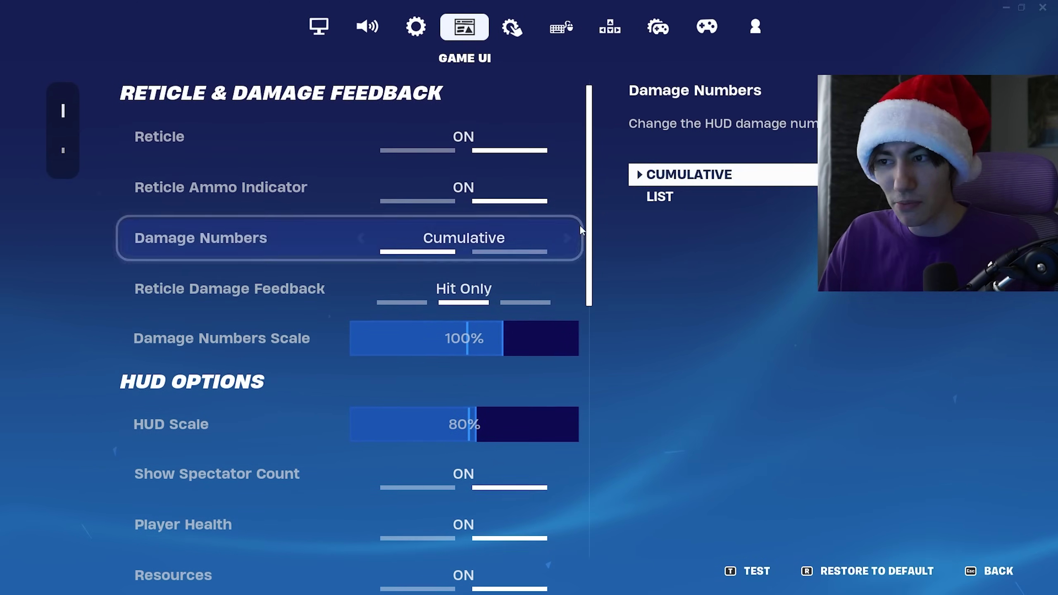
pyautogui.scroll(-5, 583, 250)
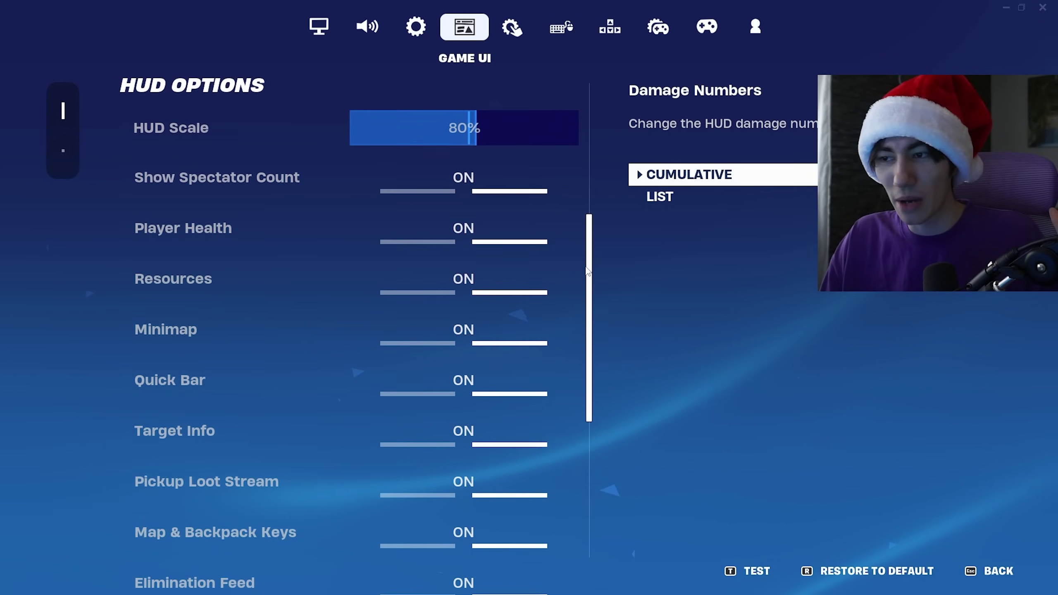
pyautogui.scroll(-6, 587, 270)
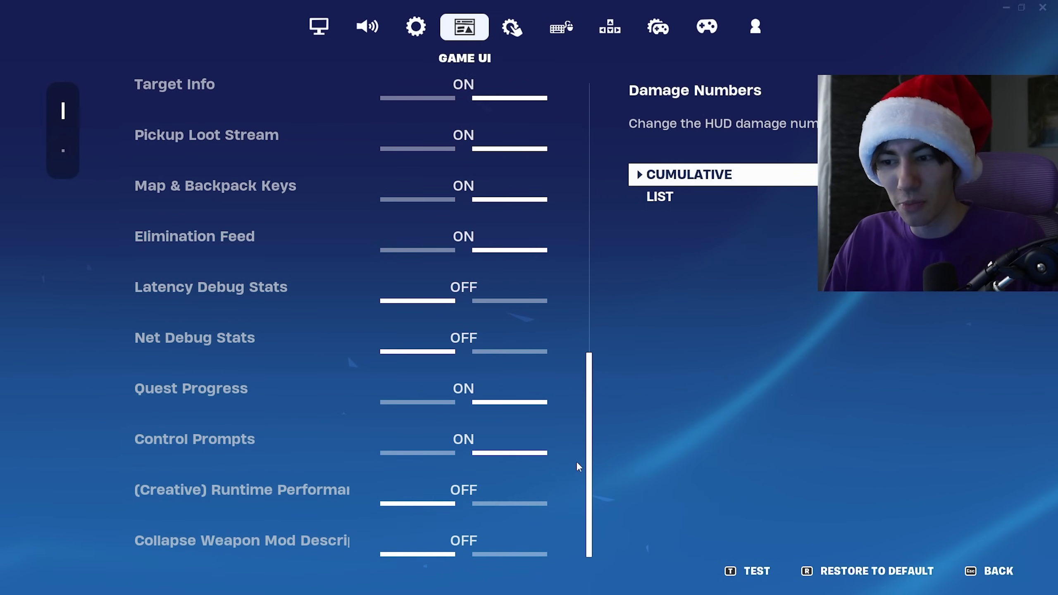
# - Examine the volume and sound quality options in the audio settings
pyautogui.click(363, 53)
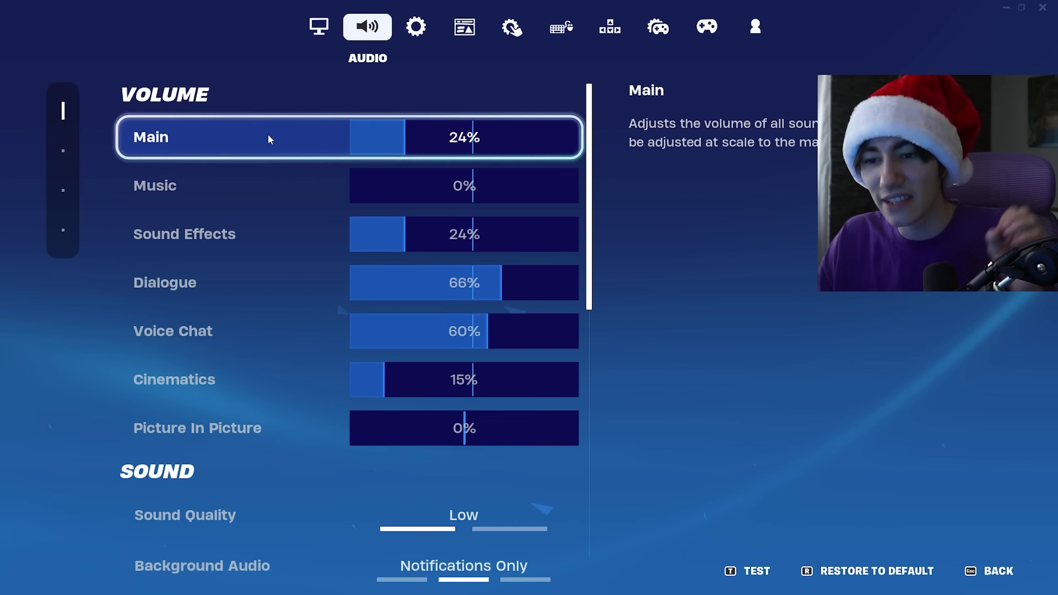
pyautogui.scroll(-4, 206, 166)
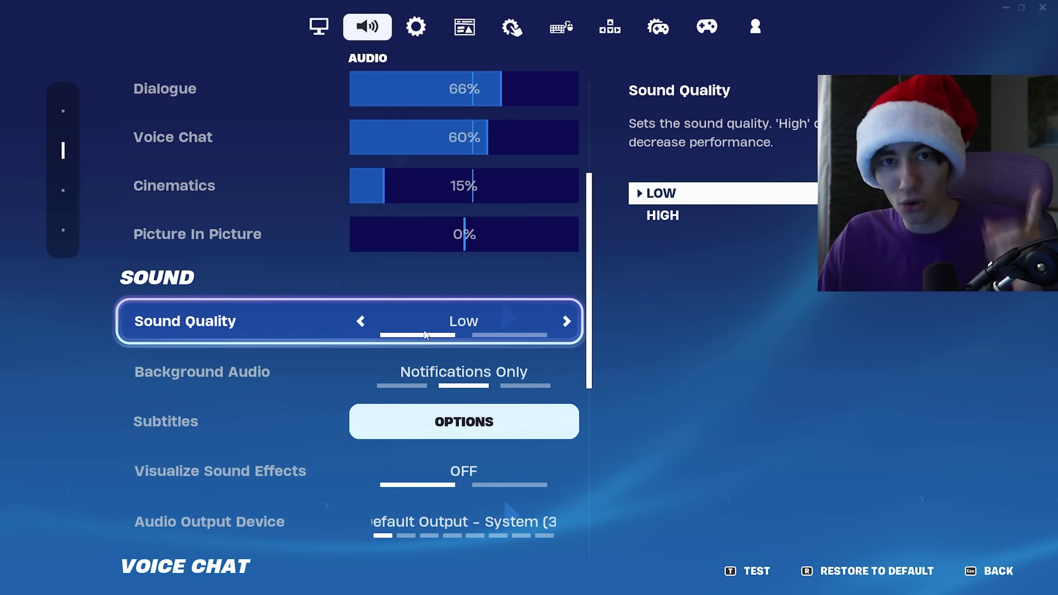
pyautogui.scroll(-2, 305, 349)
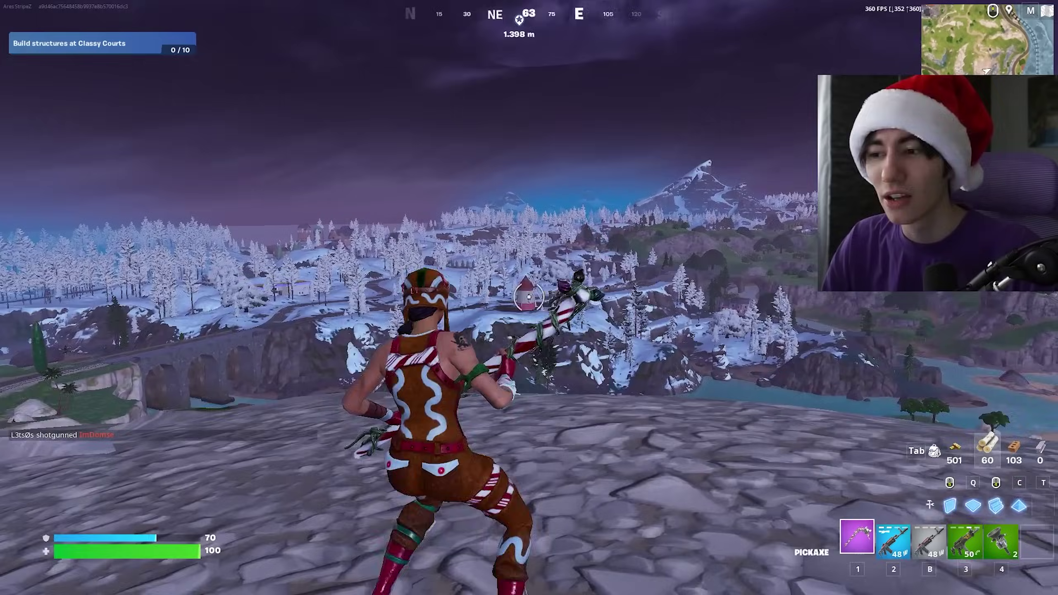
# - Review the gameplay privacy and personalization options in the account and privacy settings
pyautogui.press('2')
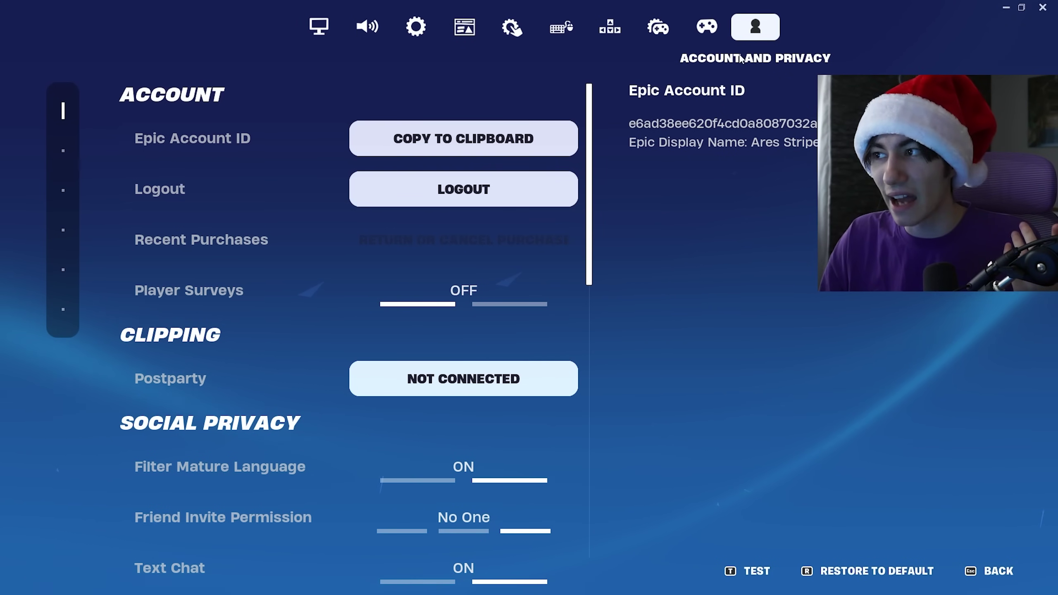
pyautogui.moveTo(587, 133); pyautogui.dragTo(572, 366)
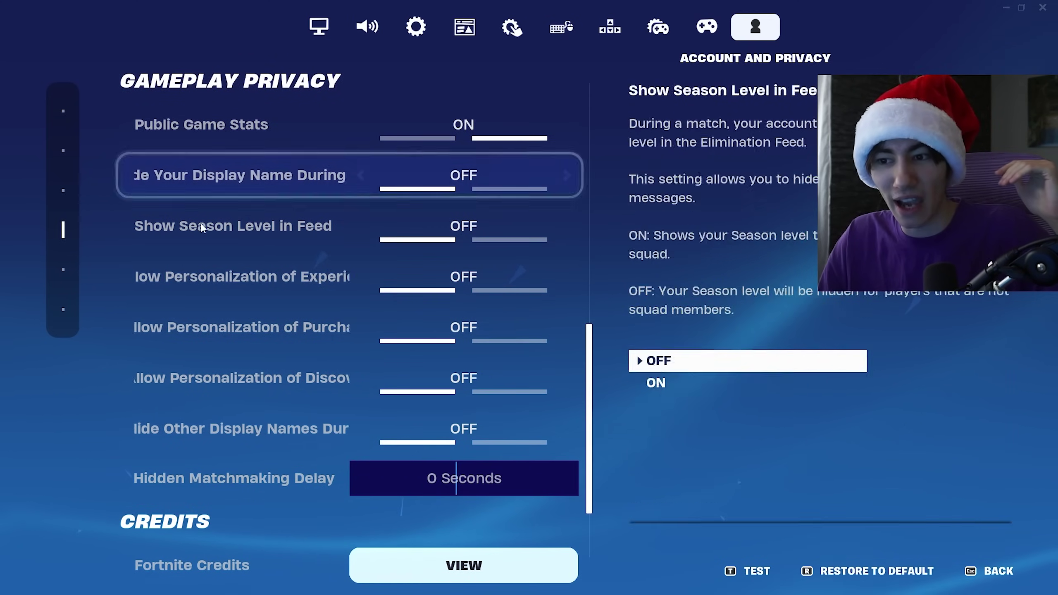
pyautogui.scroll(-3, 591, 383)
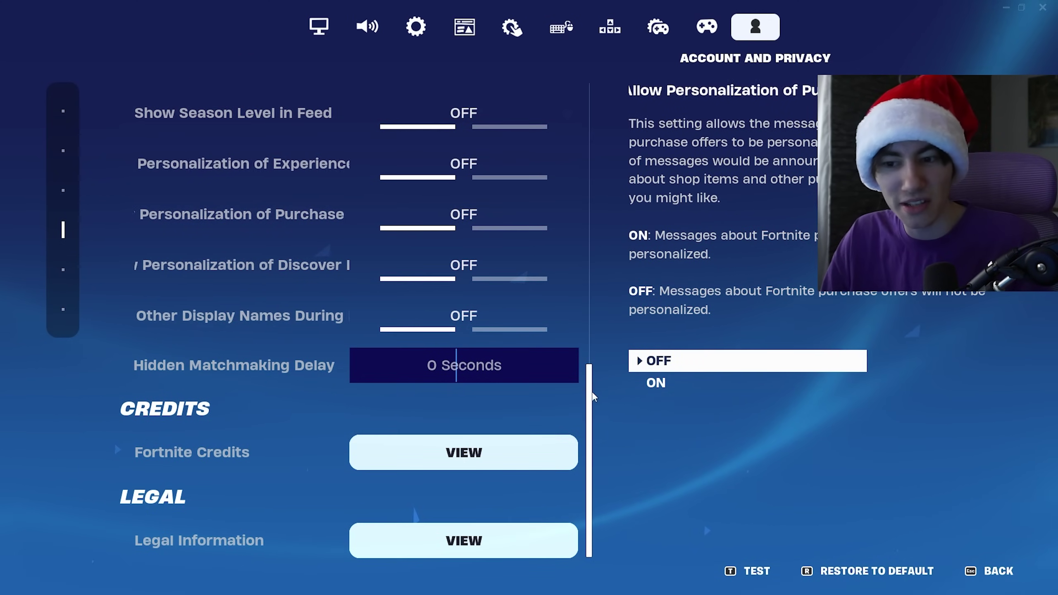
pyautogui.scroll(5, 591, 384)
pyautogui.scroll(-2, 278, 329)
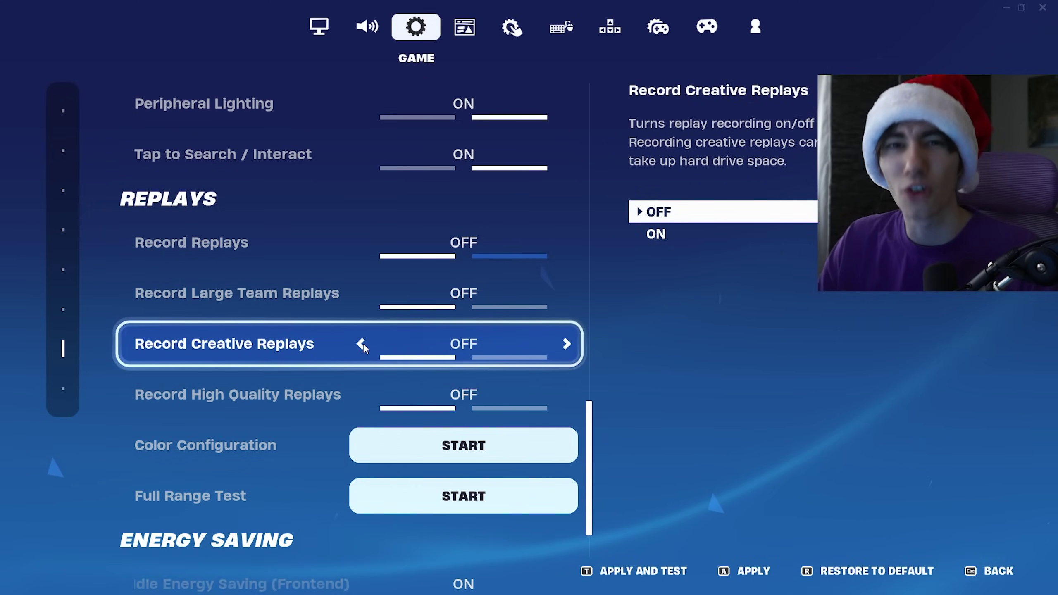
# - Exit the settings and save the unsaved changes
pyautogui.press('Escape')
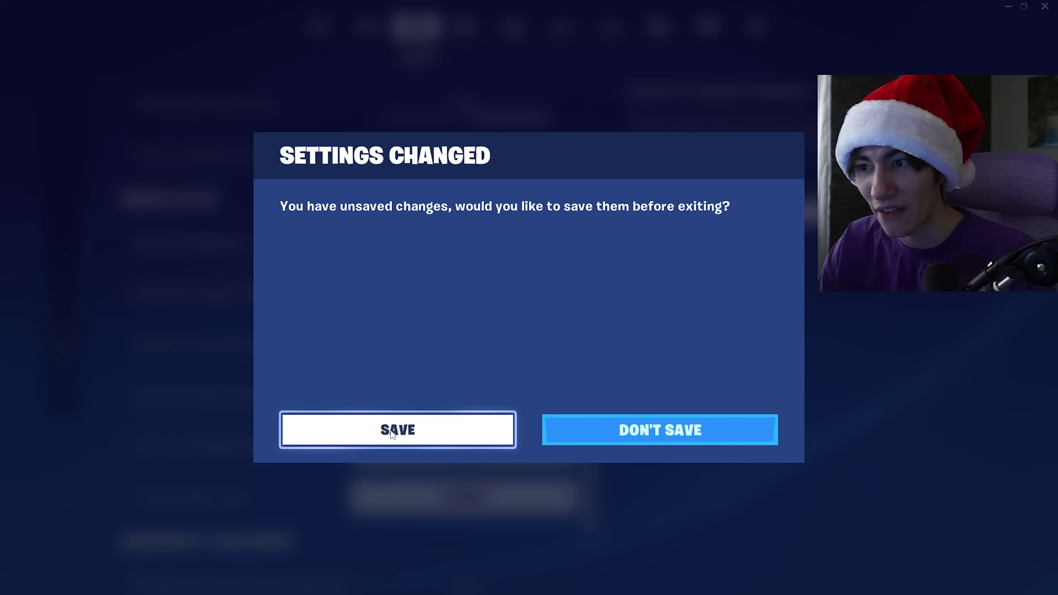
pyautogui.click(391, 432)
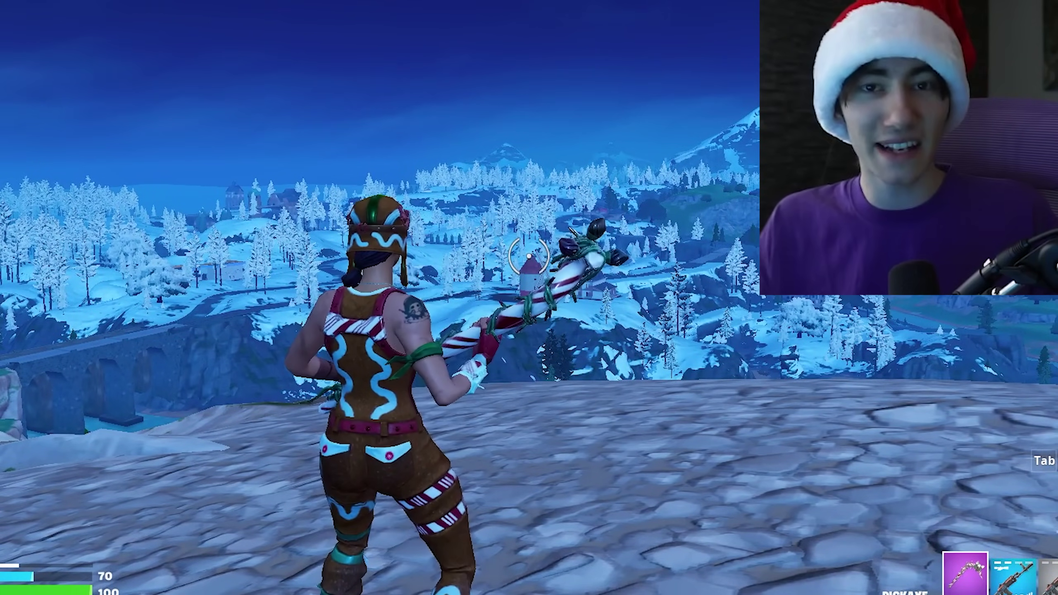